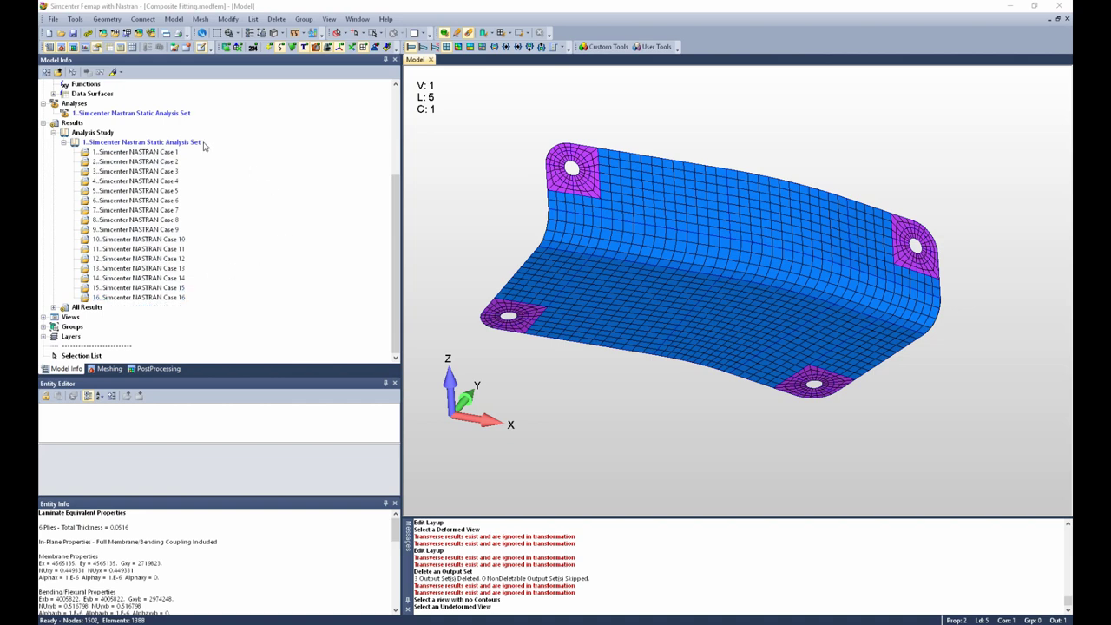
# Create a Max Absolute Value envelope study across all 16 load cases.
pyautogui.rightClick(177, 146)
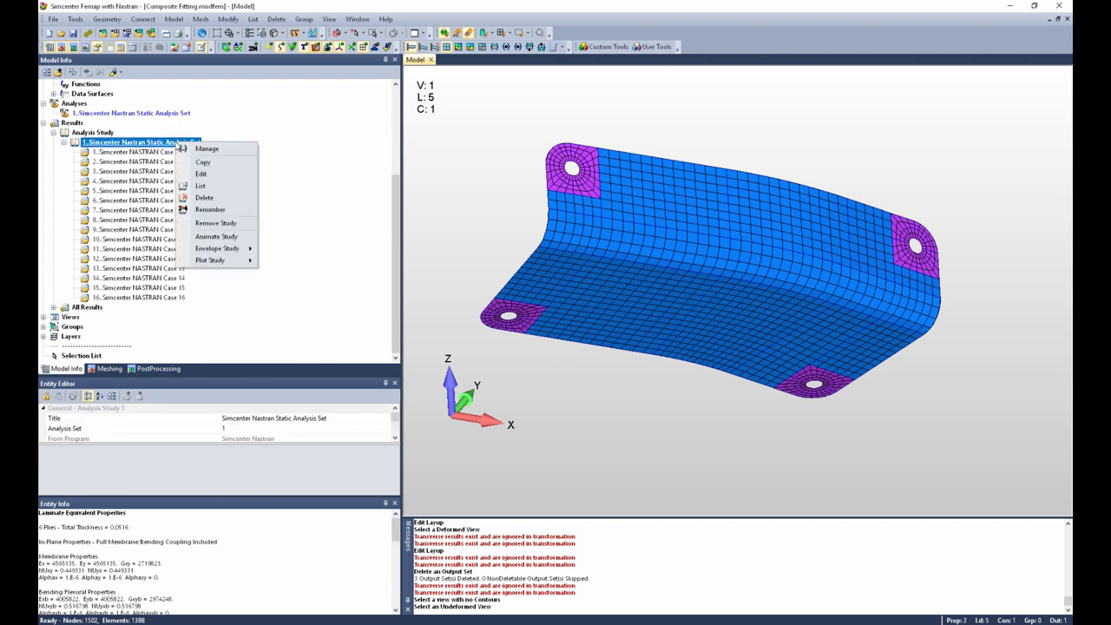
pyautogui.moveTo(233, 249)
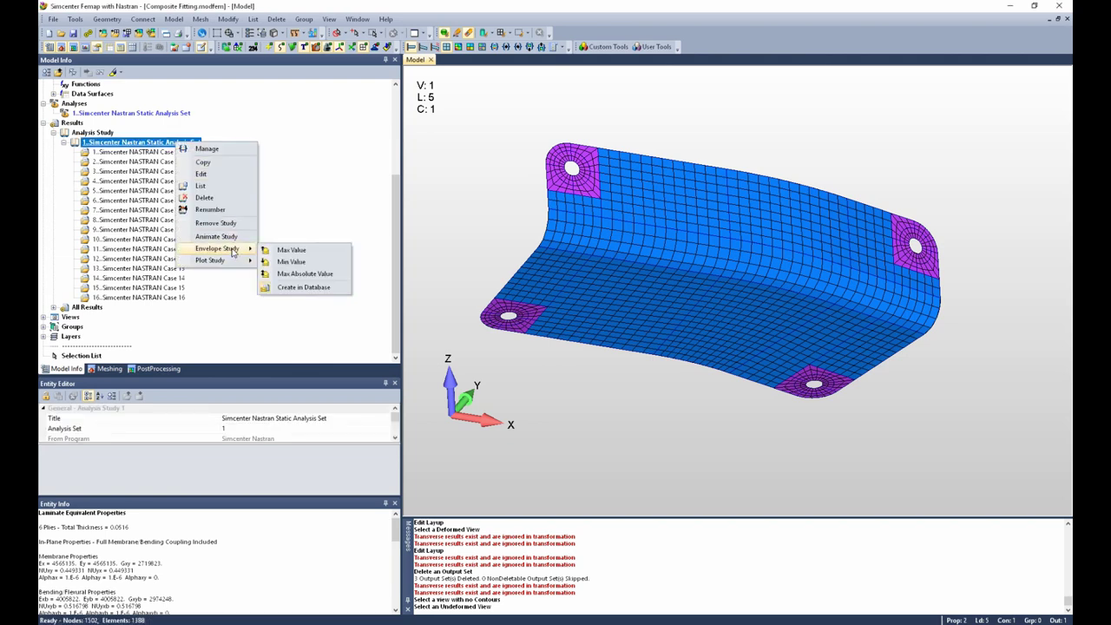
pyautogui.click(303, 273)
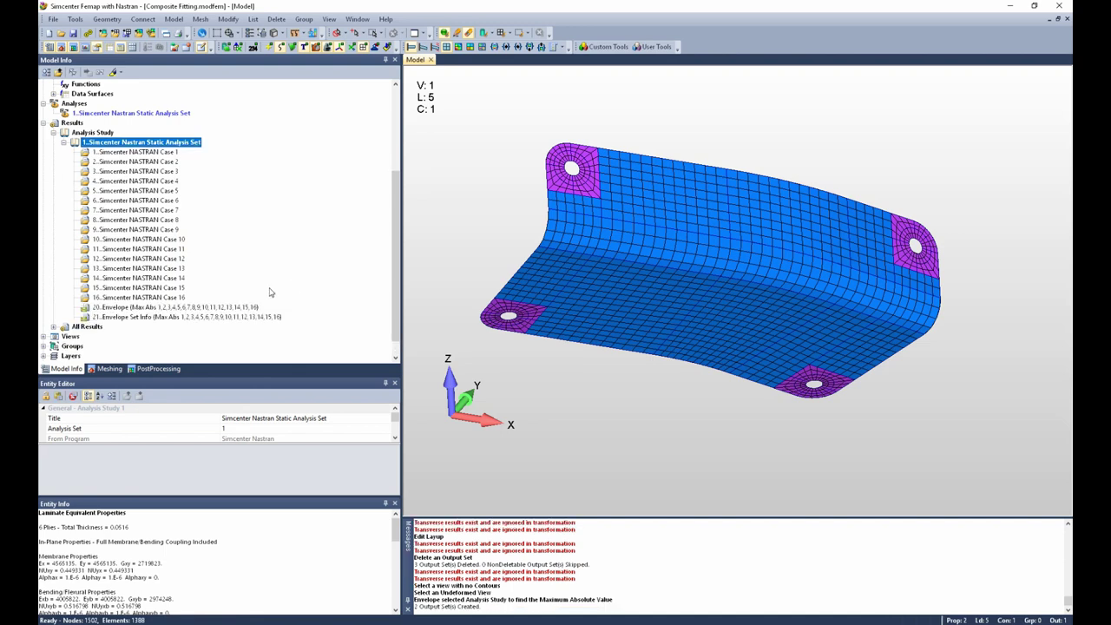
# Contour the 20..Envelope set's Laminate Max Failure Index, peaking at 1.188.
pyautogui.doubleClick(106, 309)
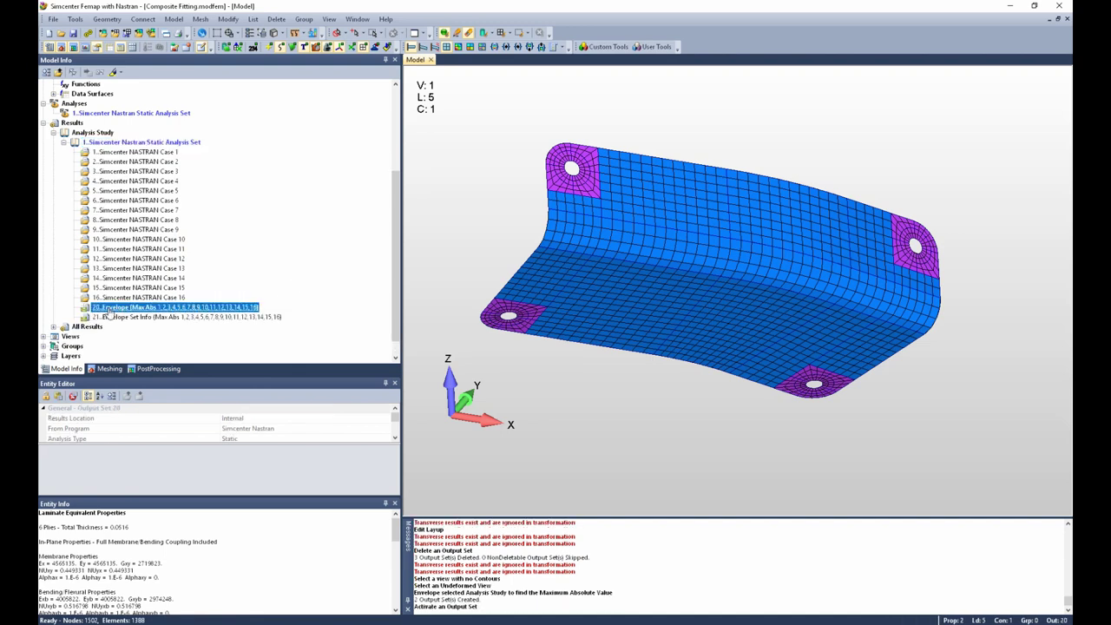
pyautogui.click(157, 369)
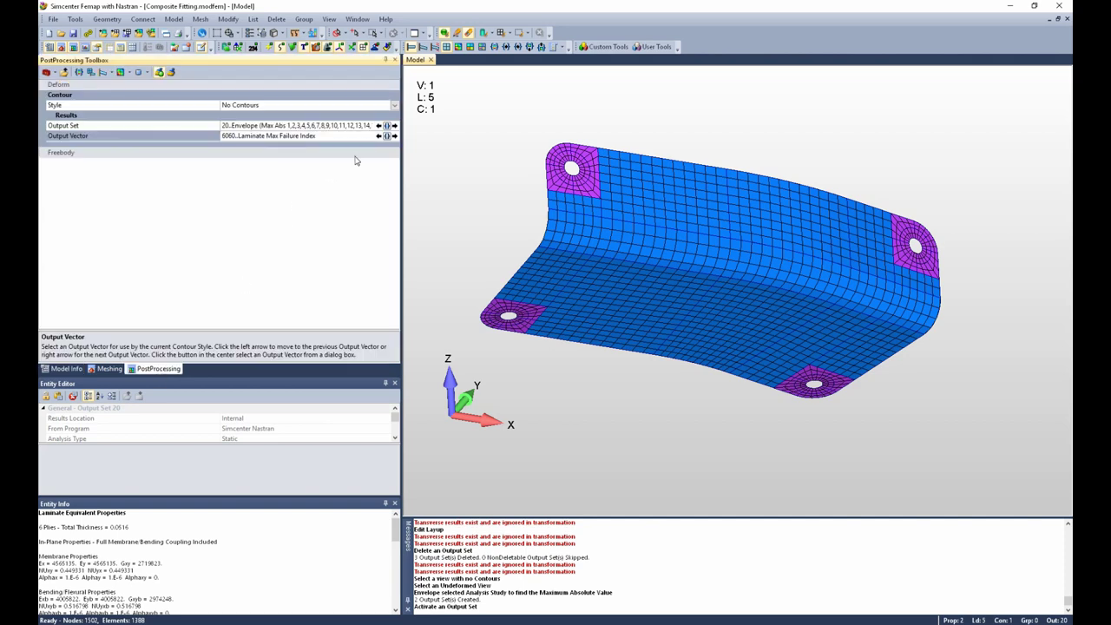
pyautogui.click(395, 105)
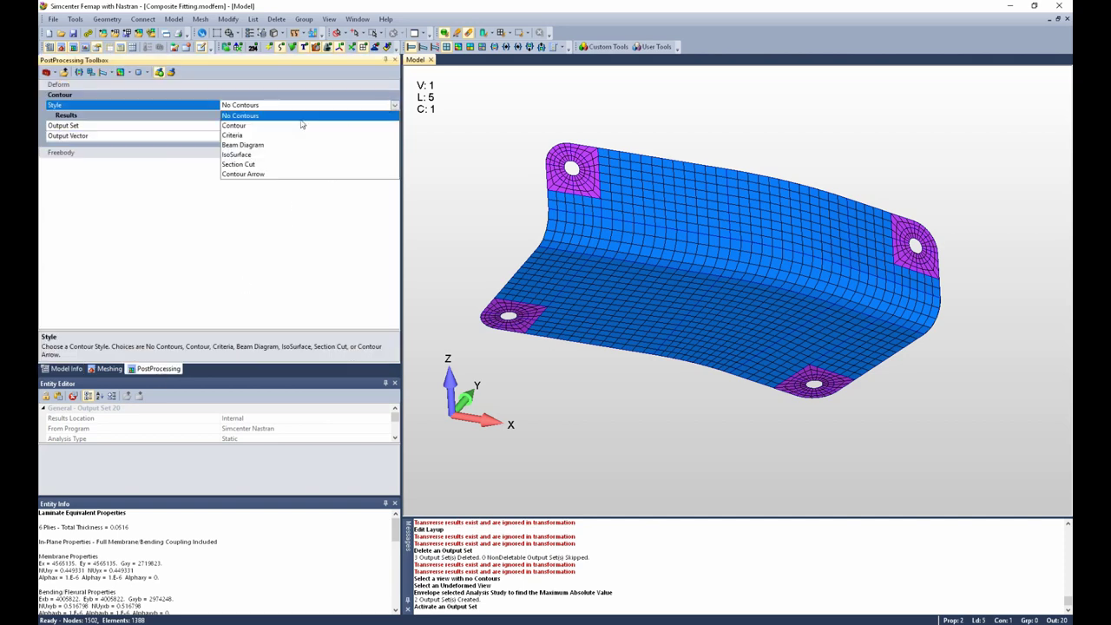
pyautogui.click(246, 127)
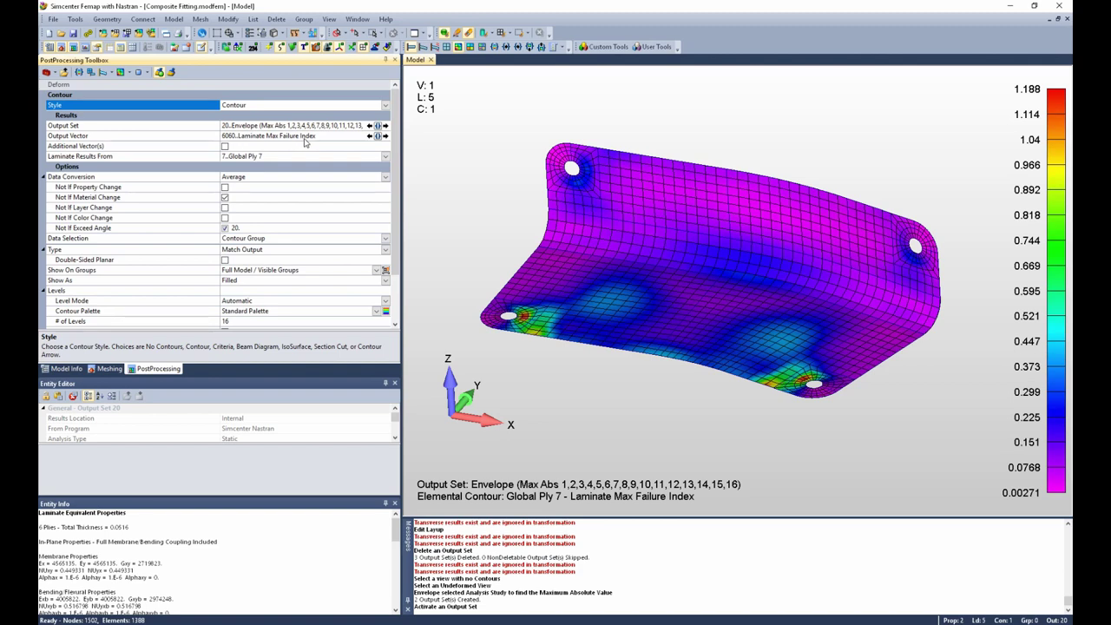
# Show a Criteria plot from Selected Output Vector, labelling each element's failure index near the hole.
pyautogui.click(470, 48)
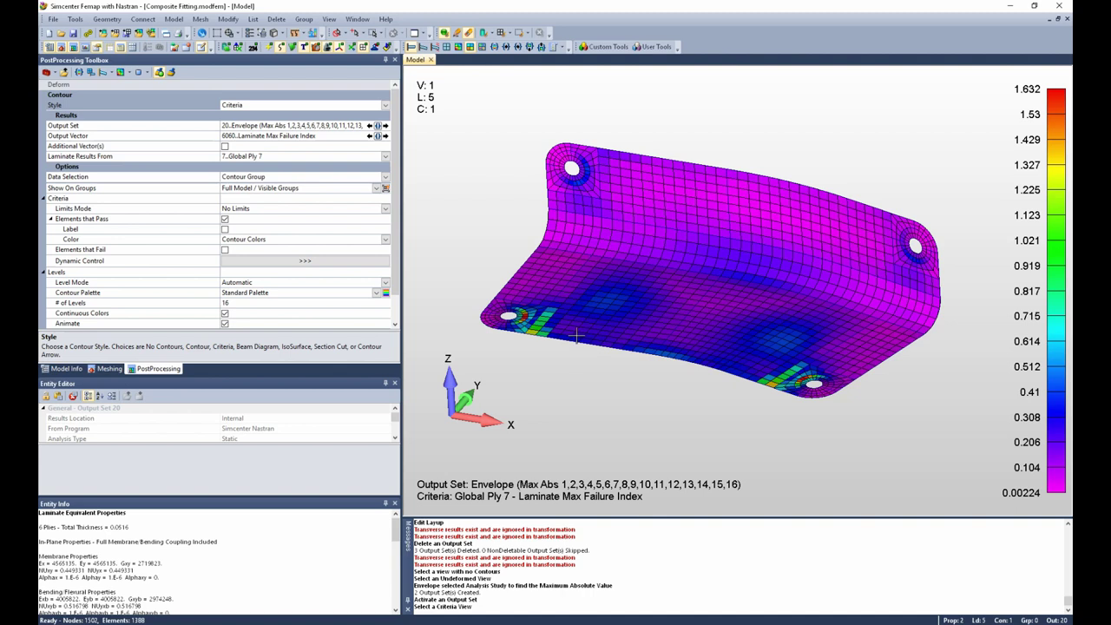
pyautogui.moveTo(533, 339); pyautogui.dragTo(417, 196, button='middle')
pyautogui.click(251, 157)
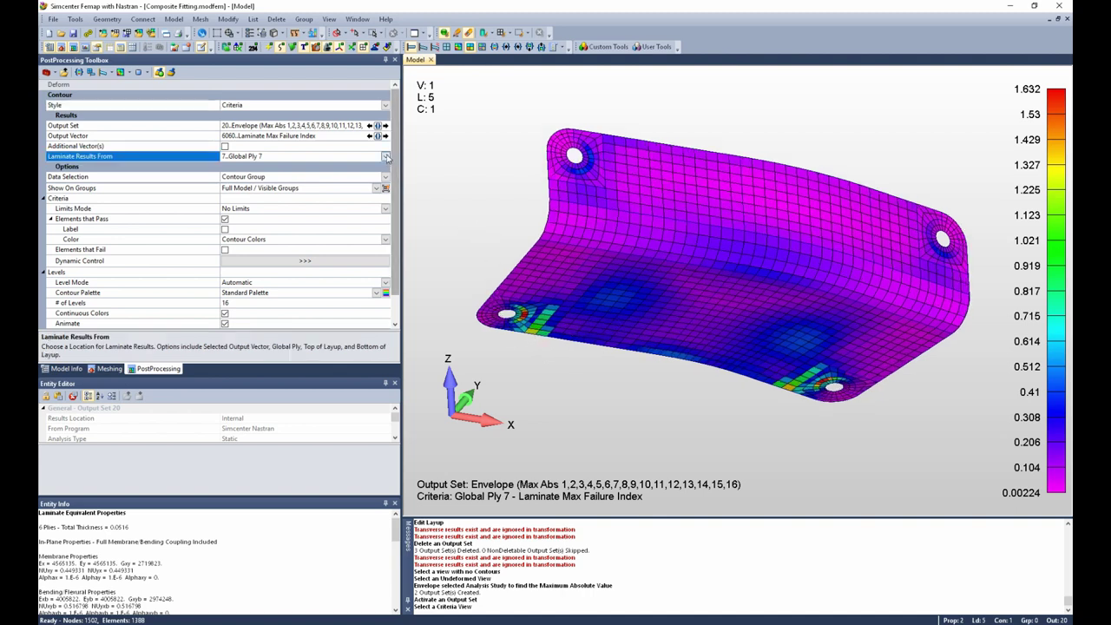
pyautogui.click(256, 167)
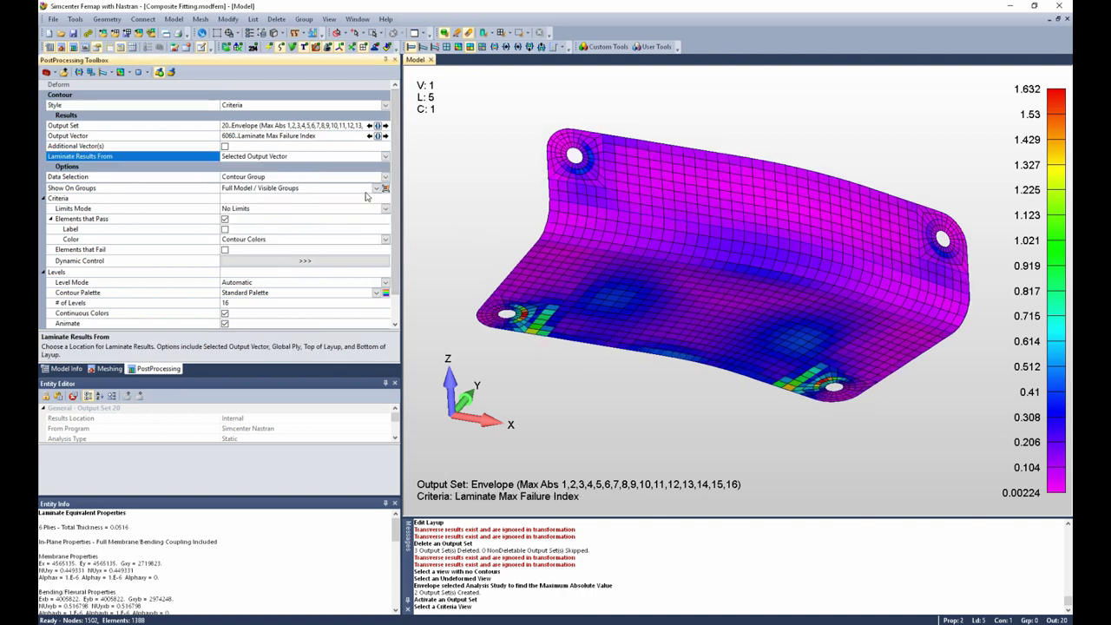
pyautogui.scroll(5, 525, 322)
pyautogui.scroll(6, 524, 322)
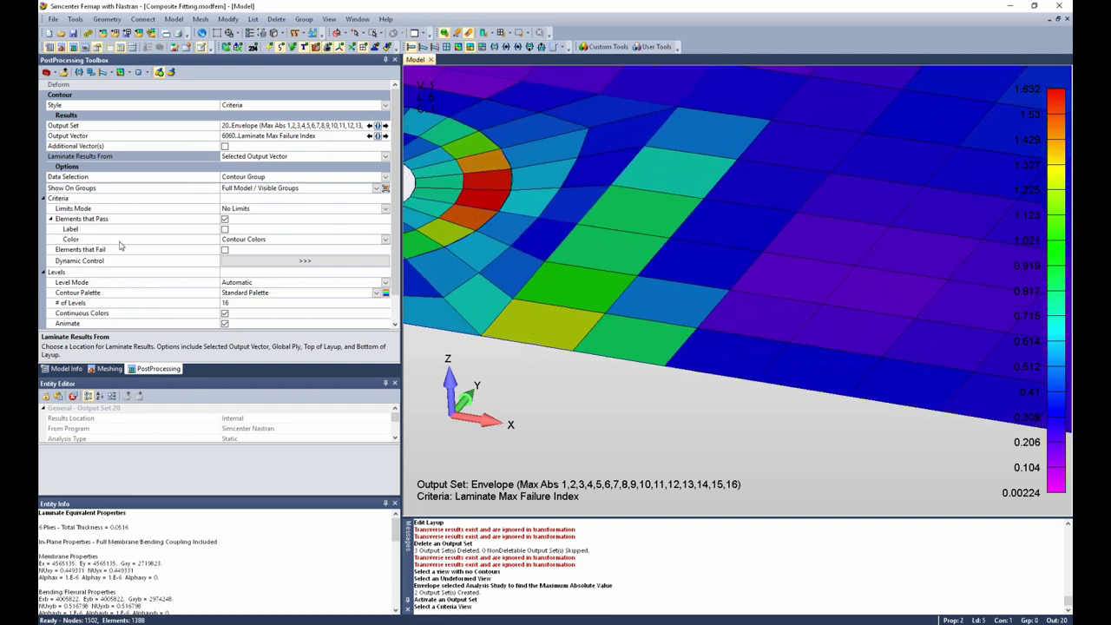
pyautogui.click(224, 229)
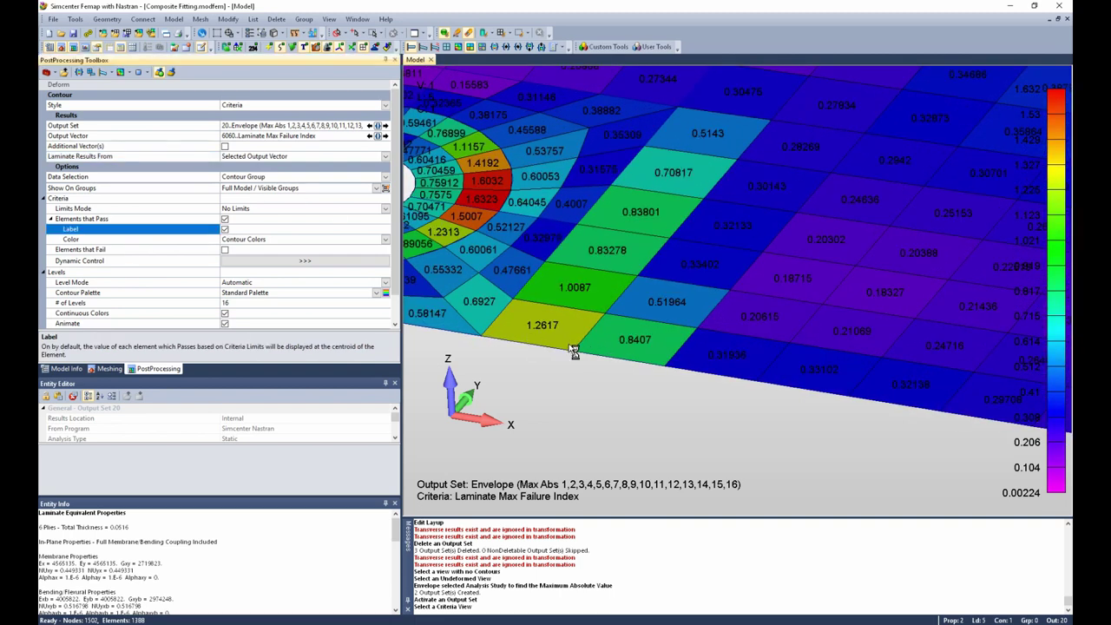
pyautogui.moveTo(568, 342); pyautogui.dragTo(721, 344, button='middle')
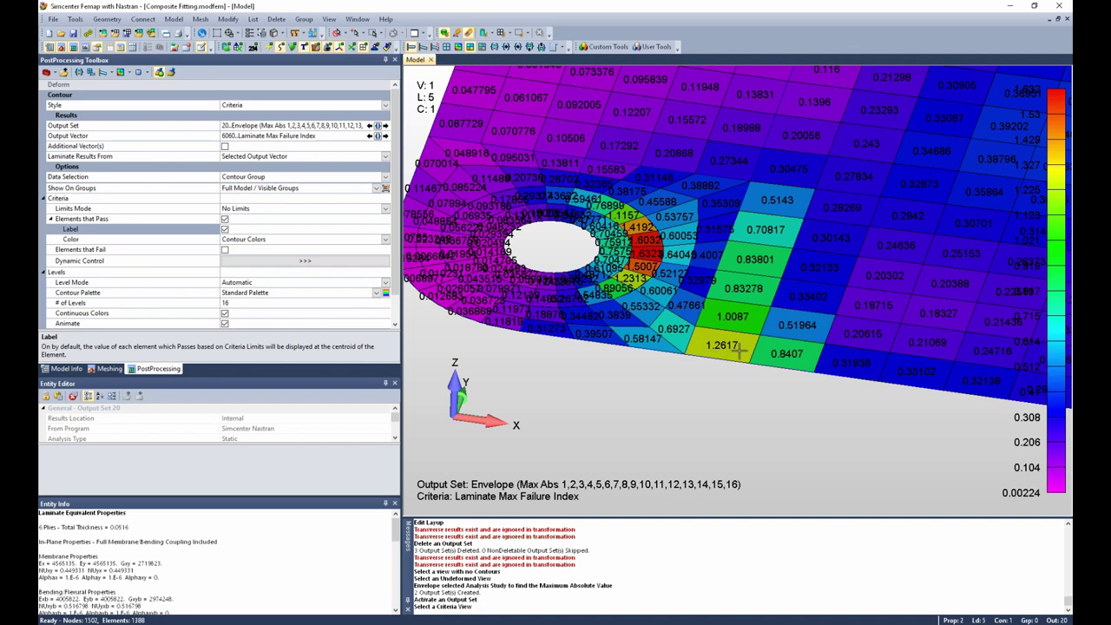
pyautogui.scroll(-5, 729, 373)
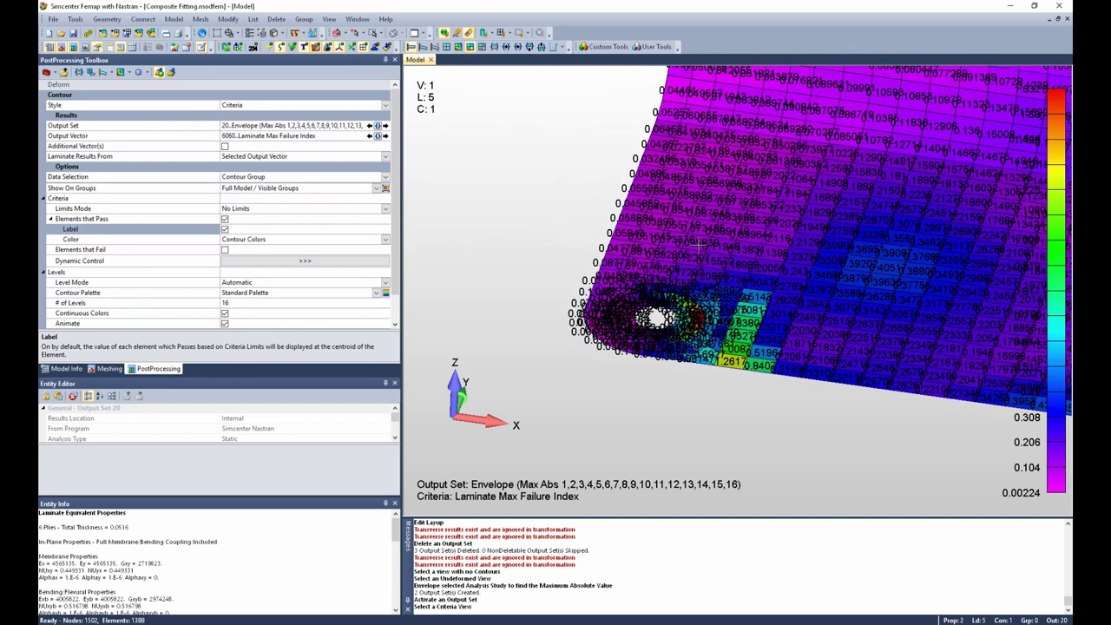
# Turn off element value labels and zoom in on the high-index elements at the lower-left hole.
pyautogui.click(225, 229)
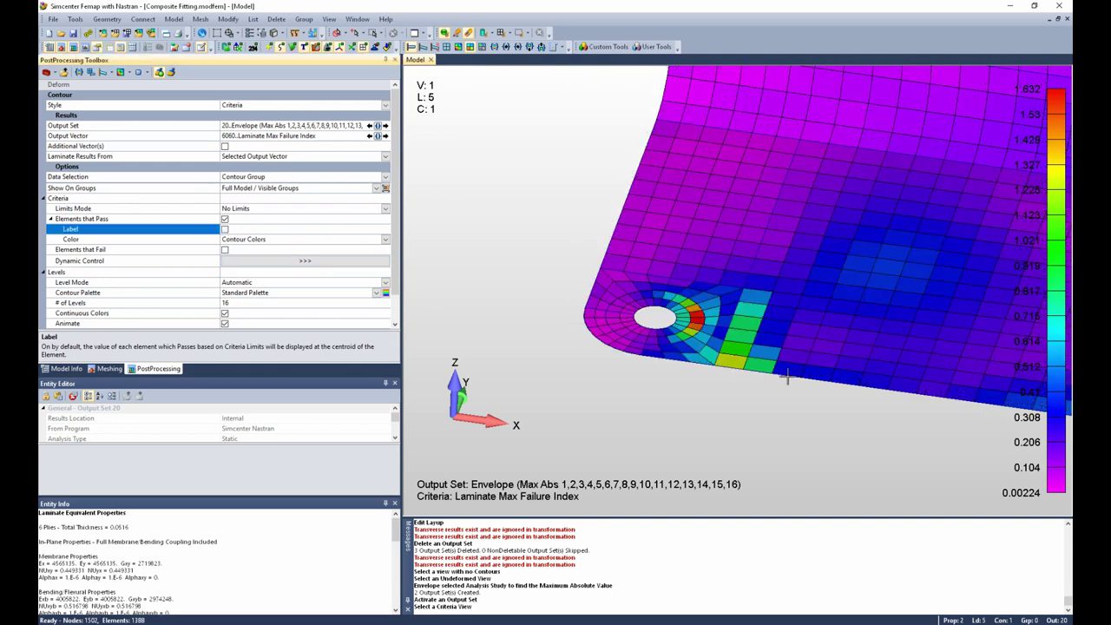
pyautogui.moveTo(746, 286); pyautogui.dragTo(818, 415, button='middle')
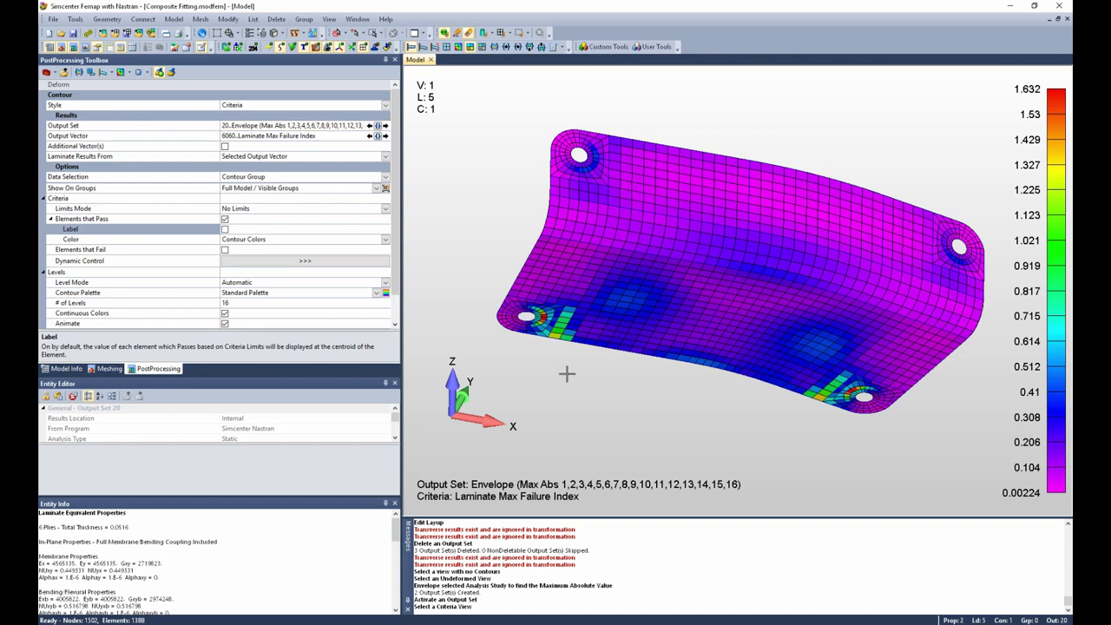
pyautogui.moveTo(565, 377); pyautogui.dragTo(633, 355, button='middle')
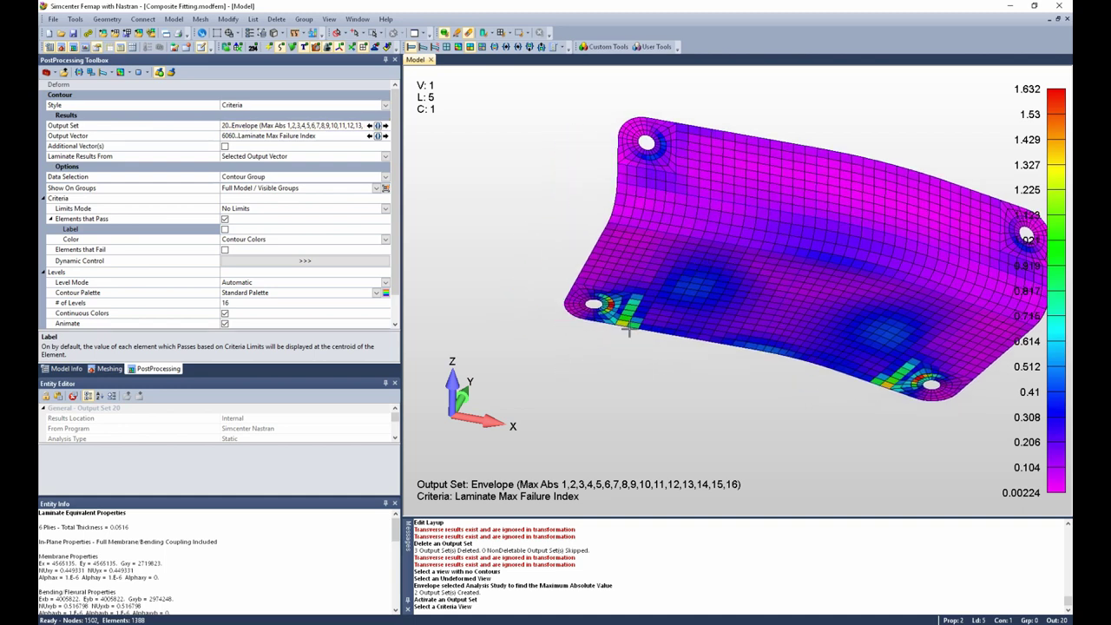
pyautogui.click(377, 135)
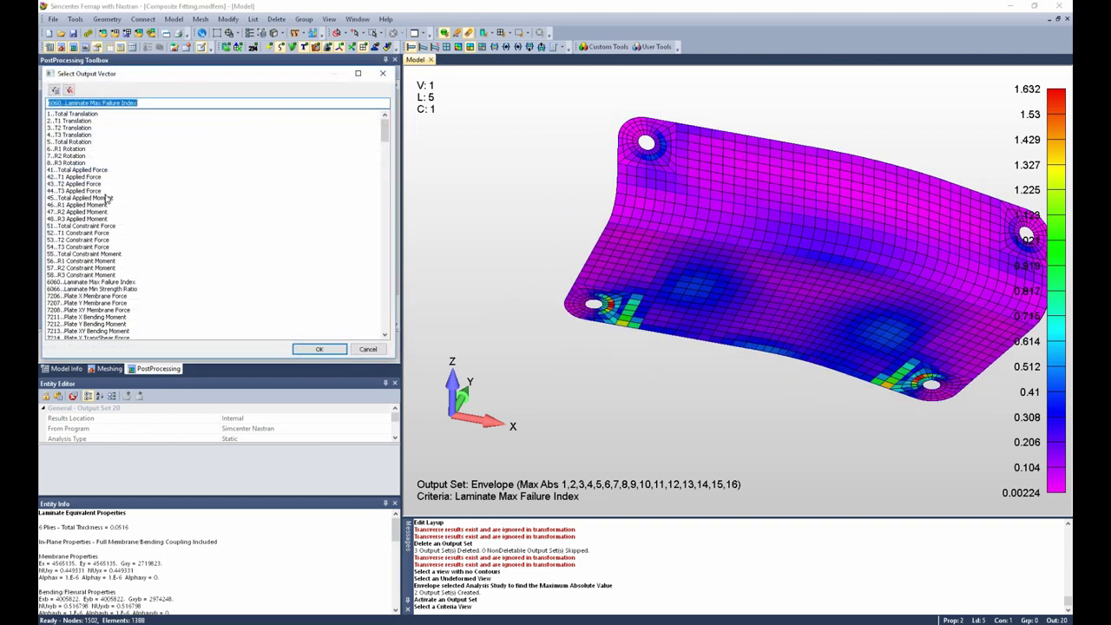
pyautogui.scroll(-2, 107, 198)
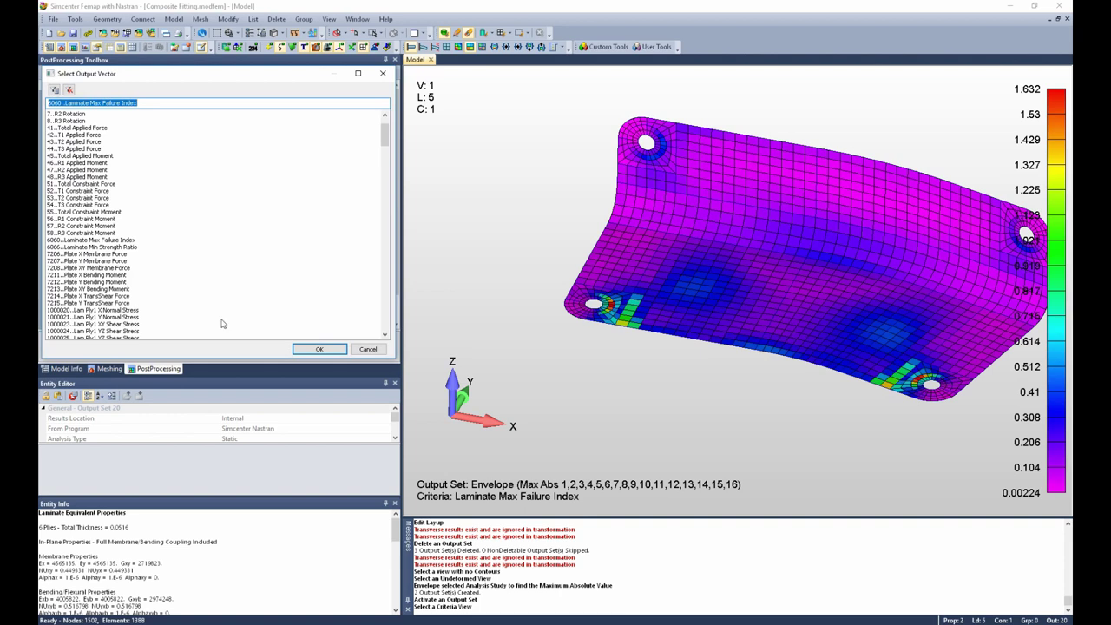
pyautogui.click(370, 350)
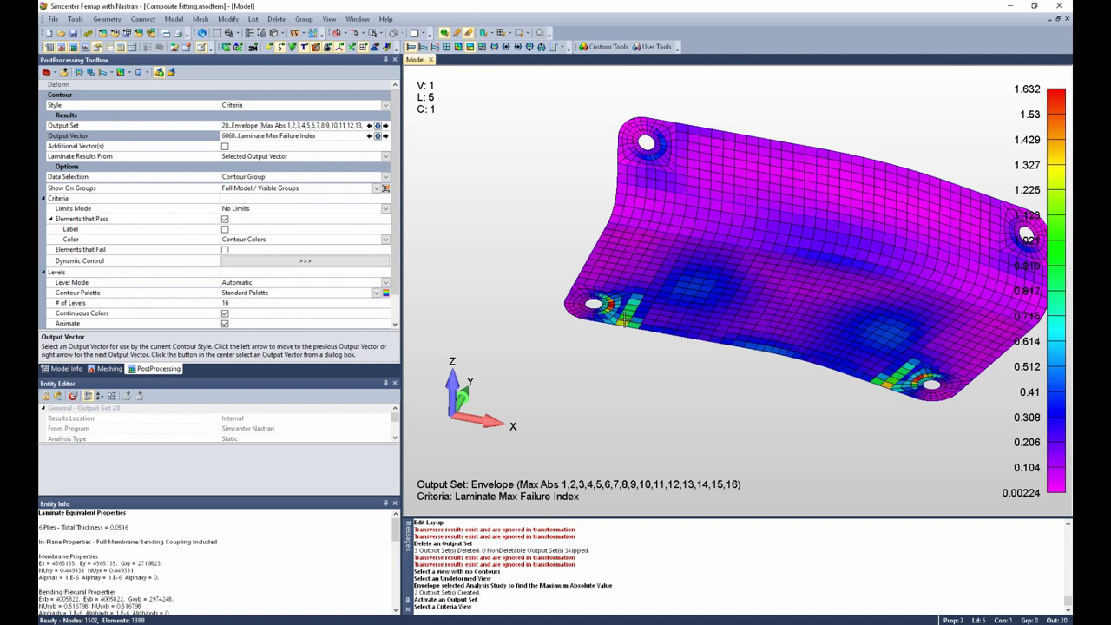
pyautogui.scroll(5, 620, 304)
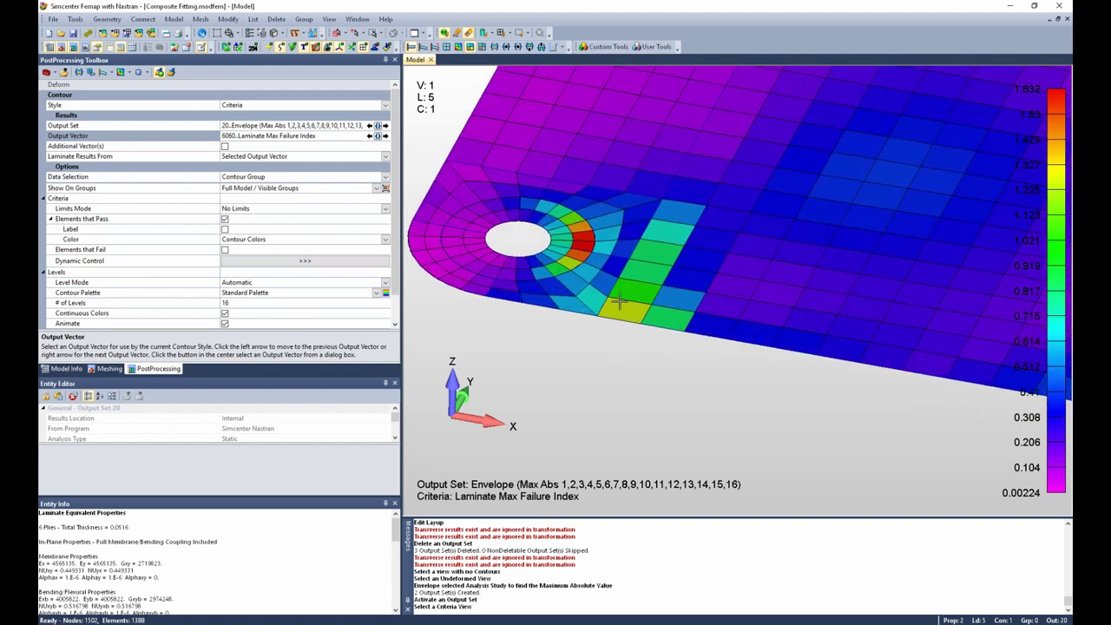
pyautogui.scroll(2, 620, 302)
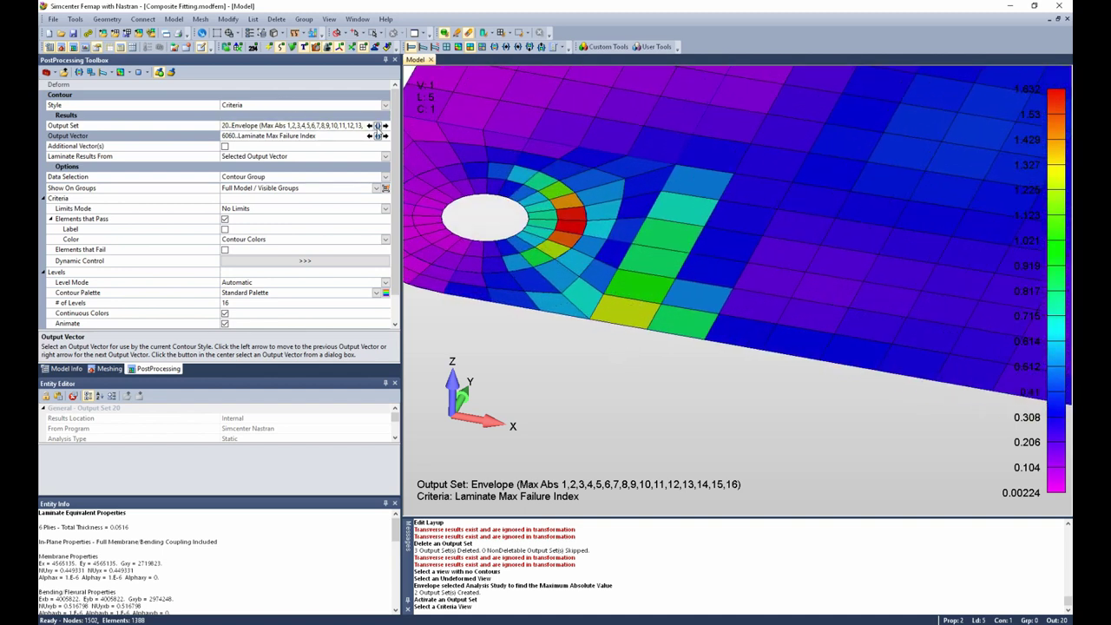
# Plot 21..Envelope Set Info with elements labelled by governing load case (9, 11, 13, 15).
pyautogui.click(385, 125)
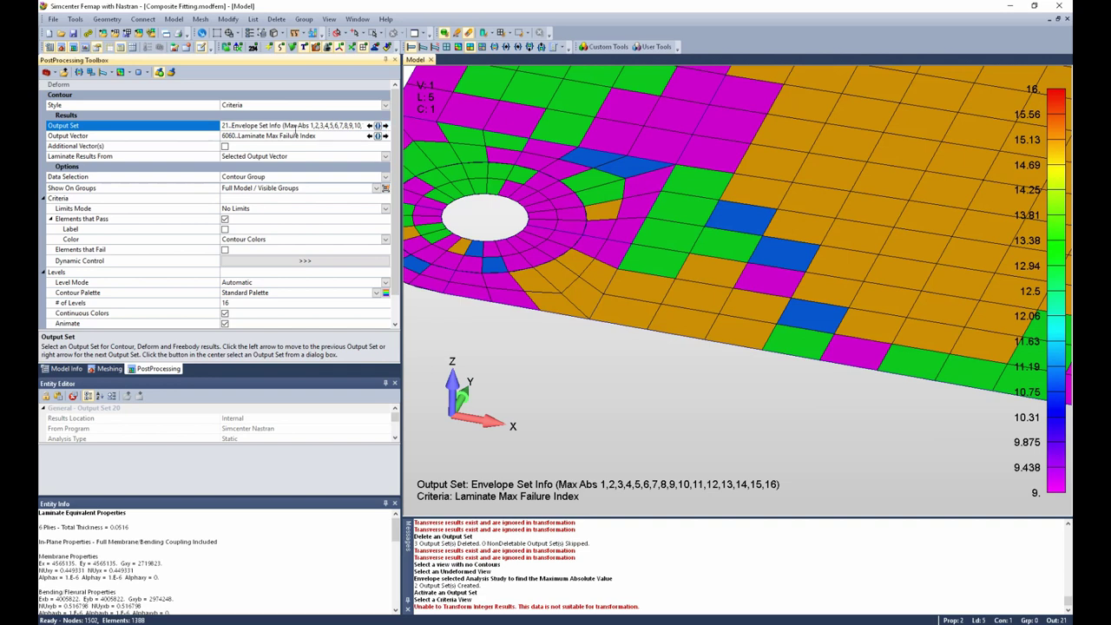
pyautogui.click(225, 230)
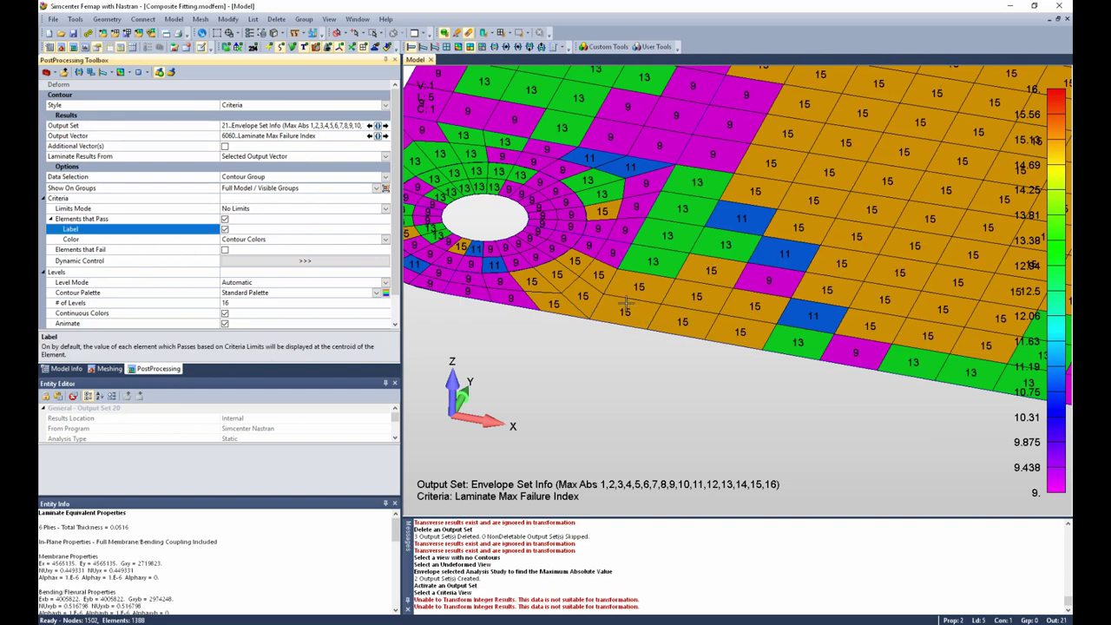
pyautogui.scroll(5, 616, 317)
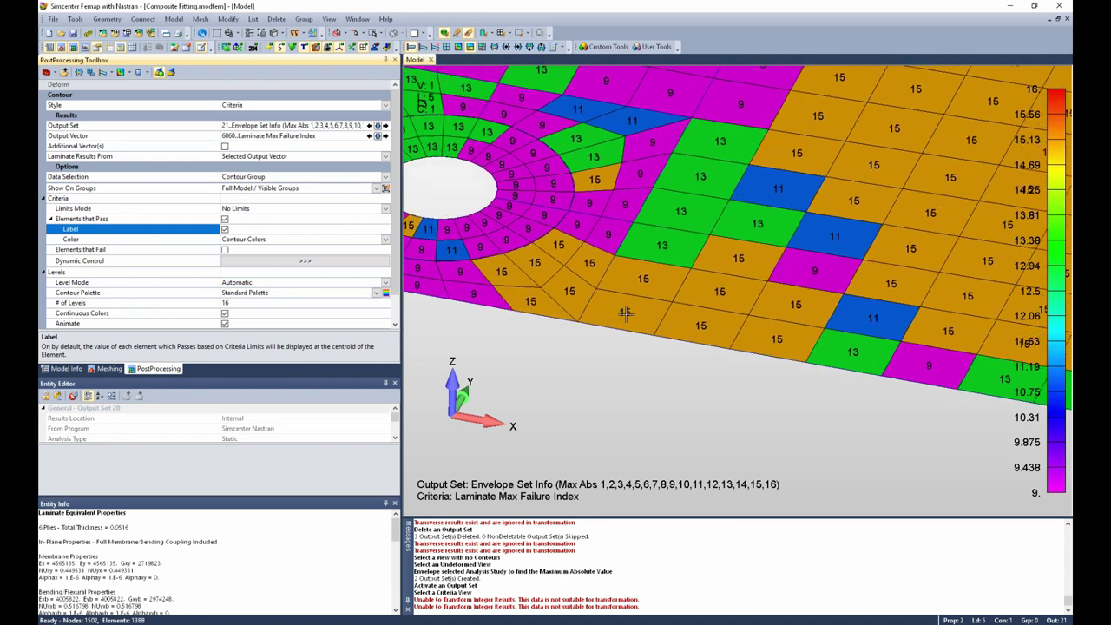
pyautogui.moveTo(705, 323); pyautogui.dragTo(709, 321, button='middle')
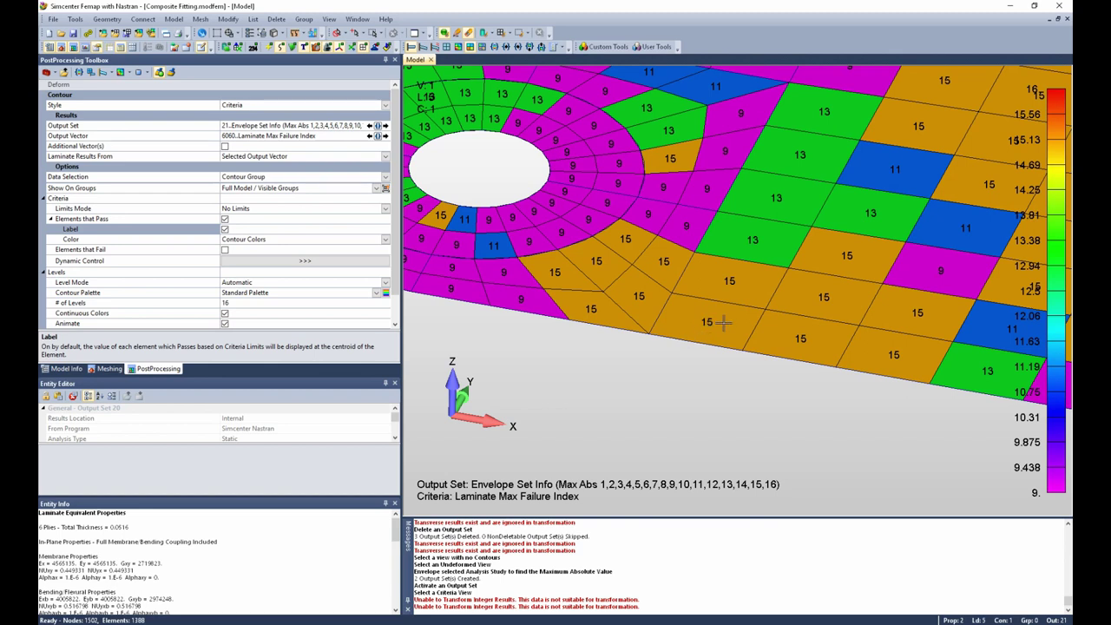
# Switch the plotted output set to Simcenter NASTRAN Case 15.
pyautogui.click(378, 126)
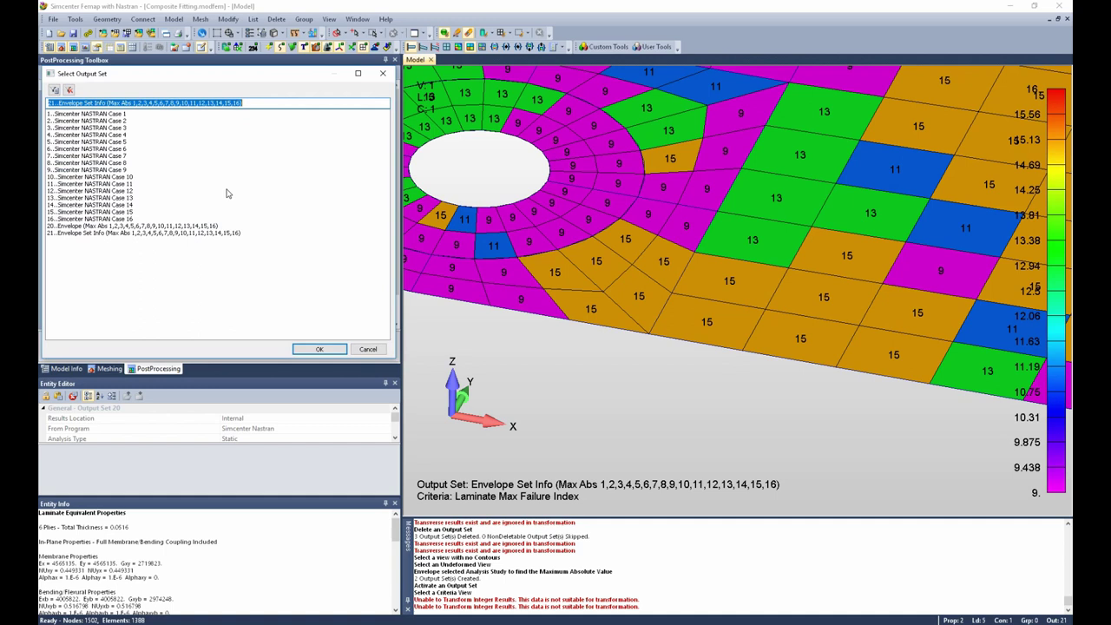
pyautogui.click(111, 213)
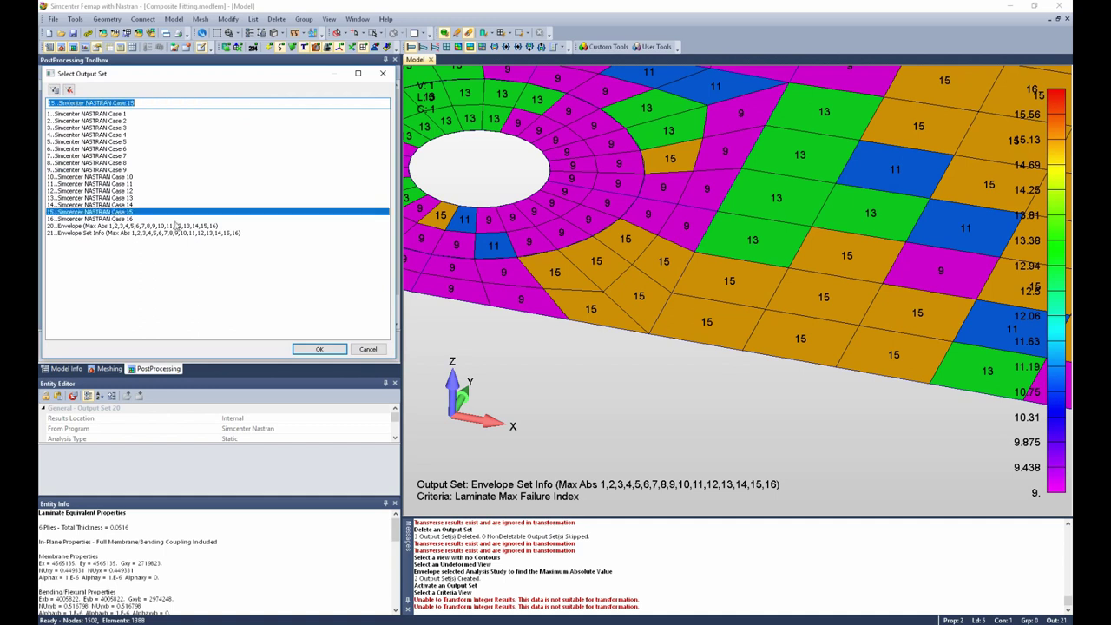
pyautogui.click(318, 349)
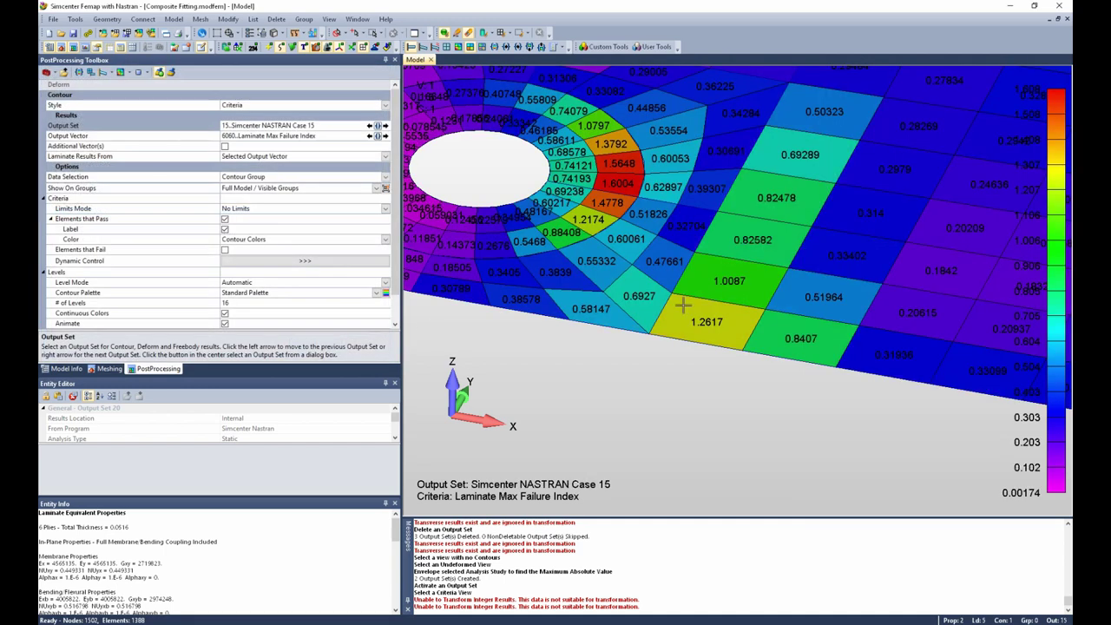
# Contour Case 15's 1000090 Lam Ply1 Fib Fail Index.
pyautogui.click(378, 136)
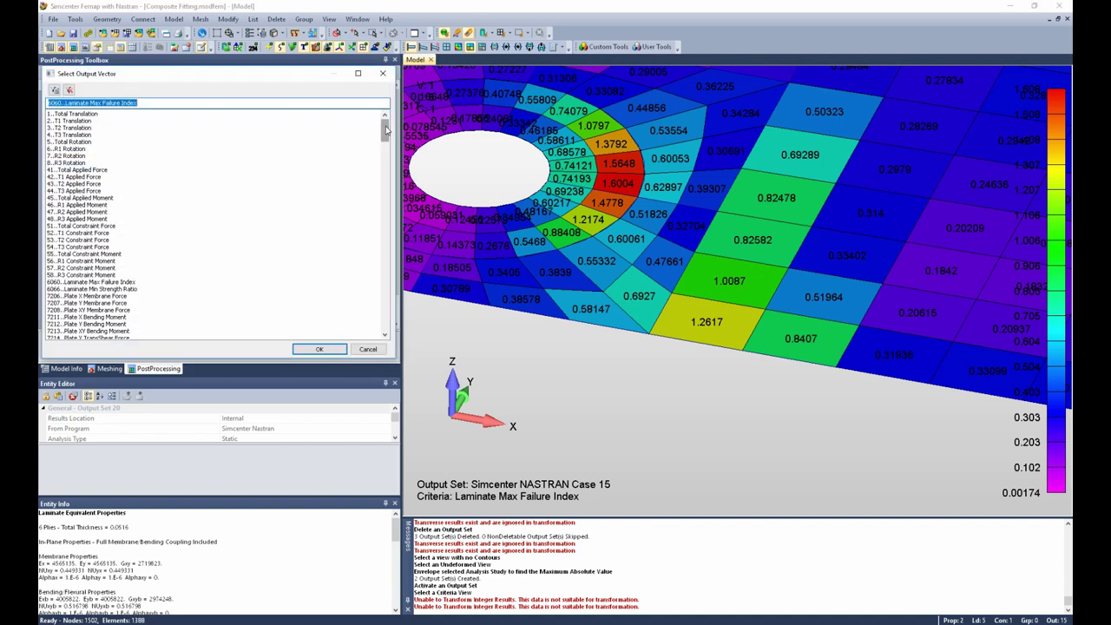
pyautogui.moveTo(387, 131); pyautogui.dragTo(387, 153)
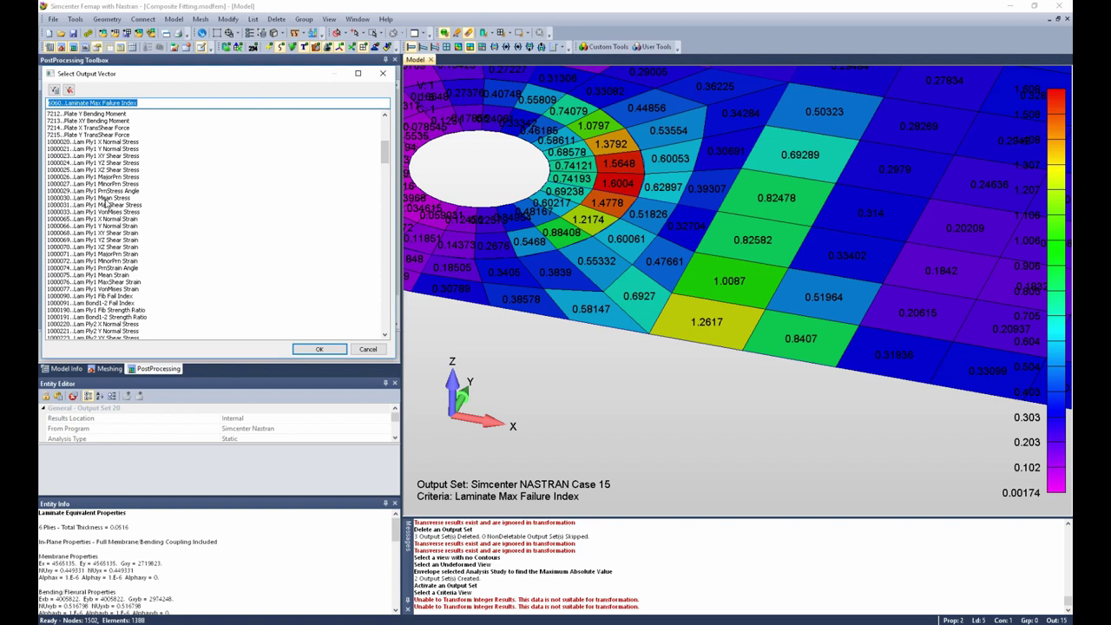
pyautogui.click(114, 298)
pyautogui.click(319, 349)
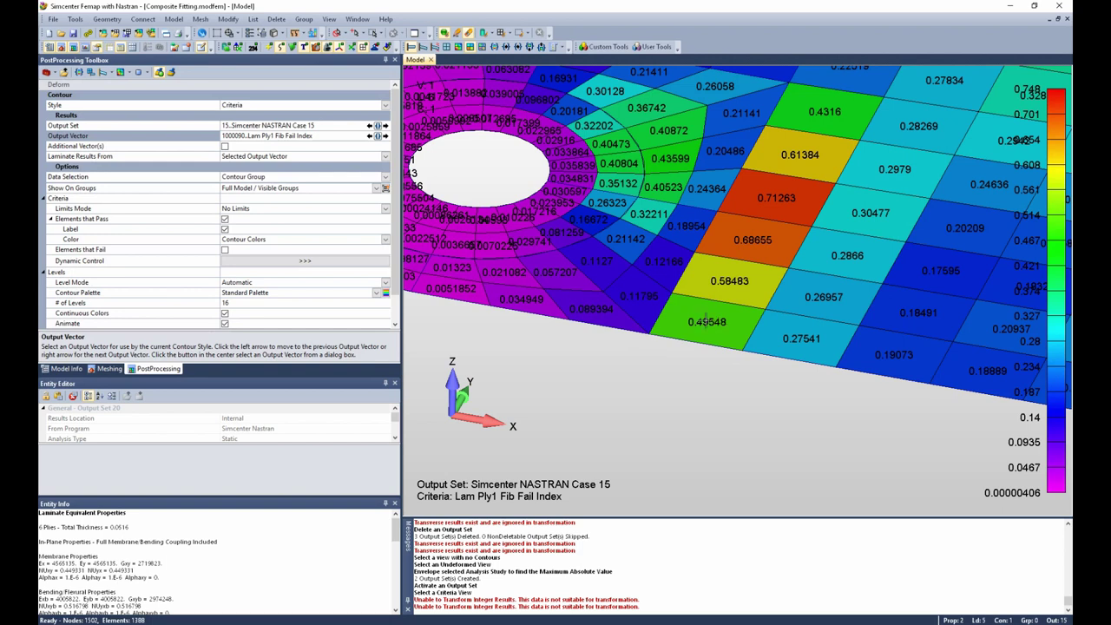
# Contour 1000290 Lam Ply2 Fib Fail Index instead, peaking at 0.75037 beside the hole.
pyautogui.click(378, 136)
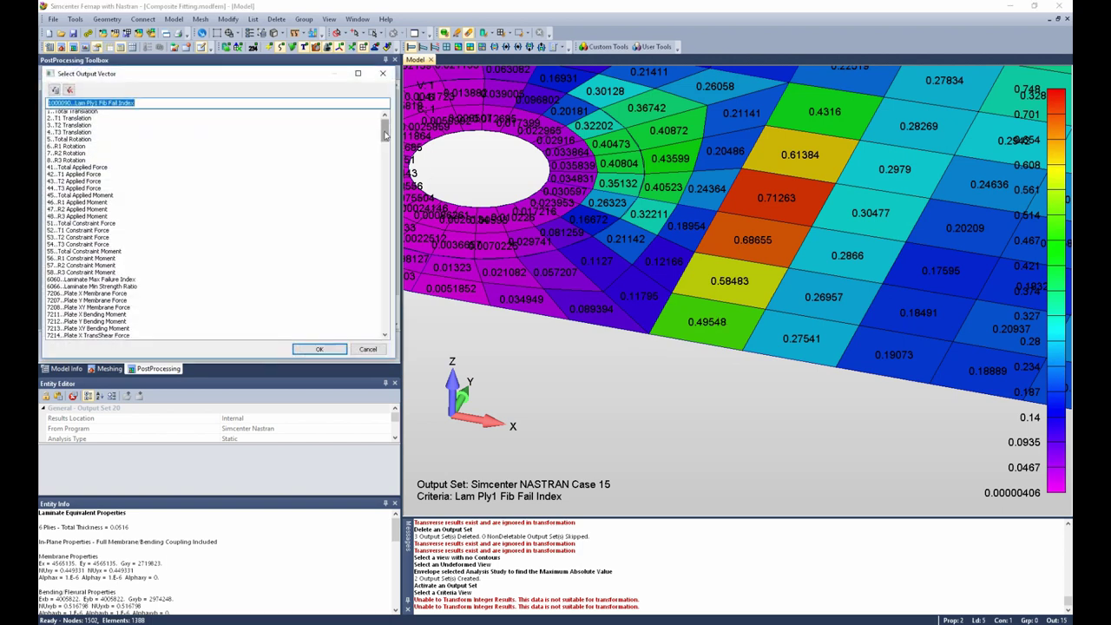
pyautogui.moveTo(385, 132); pyautogui.dragTo(385, 167)
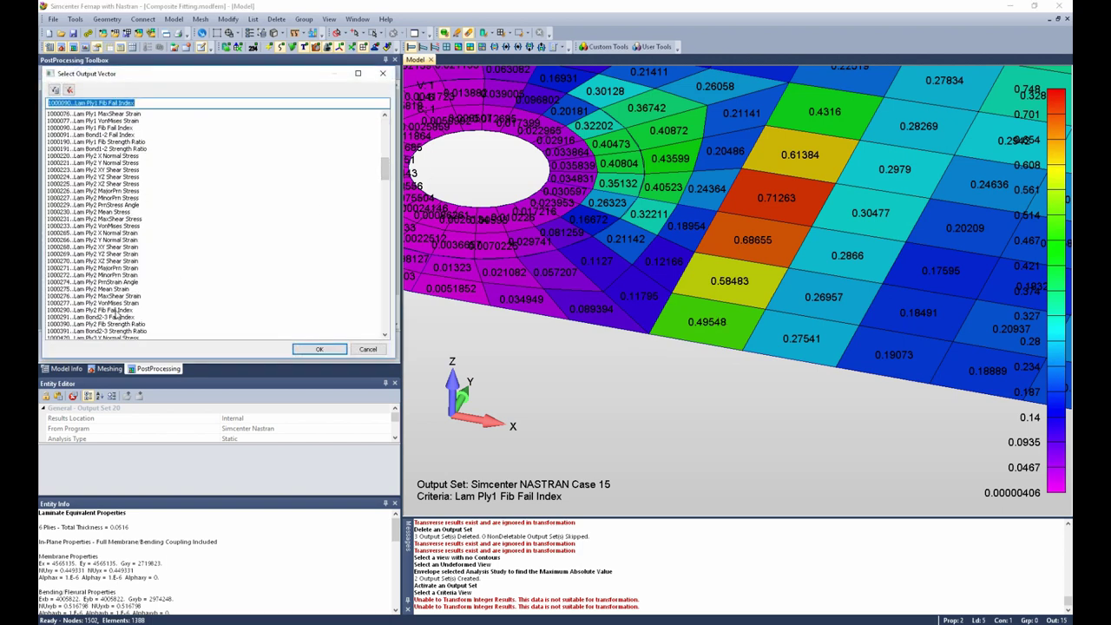
pyautogui.click(116, 311)
pyautogui.click(319, 349)
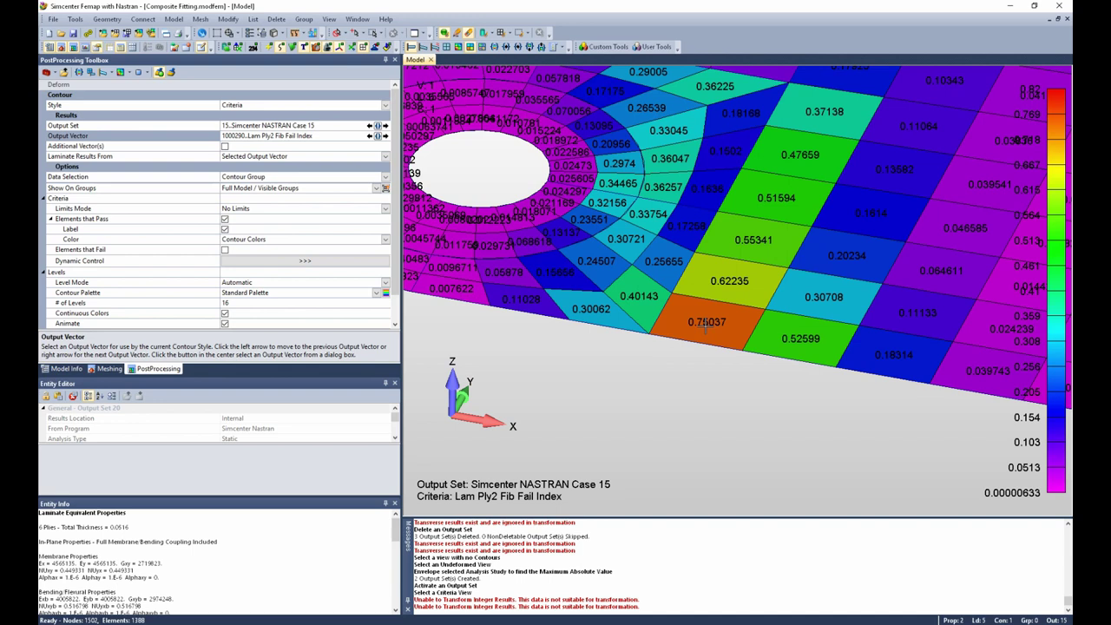
pyautogui.scroll(-5, 707, 325)
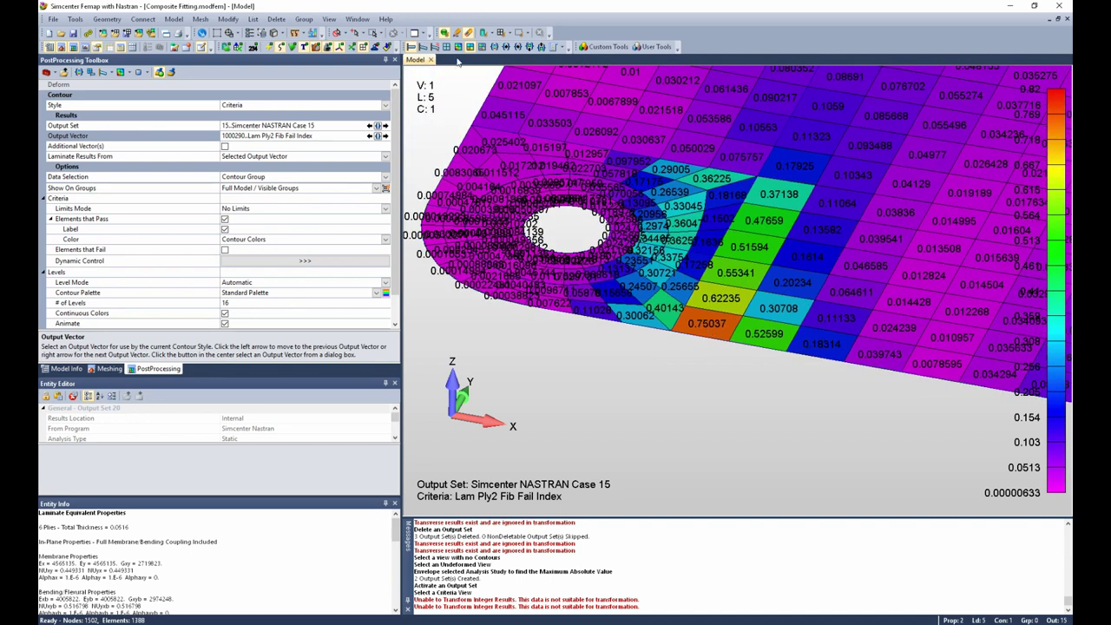
# Set the style to No Contours, view the whole fitting and show Model Info.
pyautogui.click(447, 47)
pyautogui.scroll(-5, 742, 328)
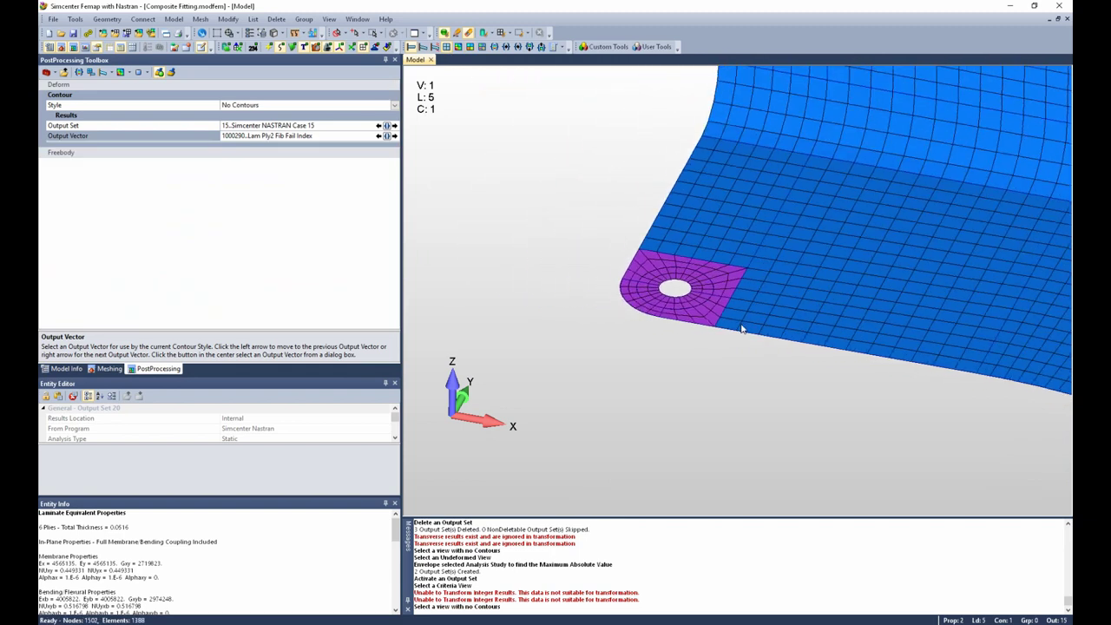
pyautogui.scroll(-6, 742, 328)
pyautogui.moveTo(868, 290); pyautogui.dragTo(763, 289, button='middle')
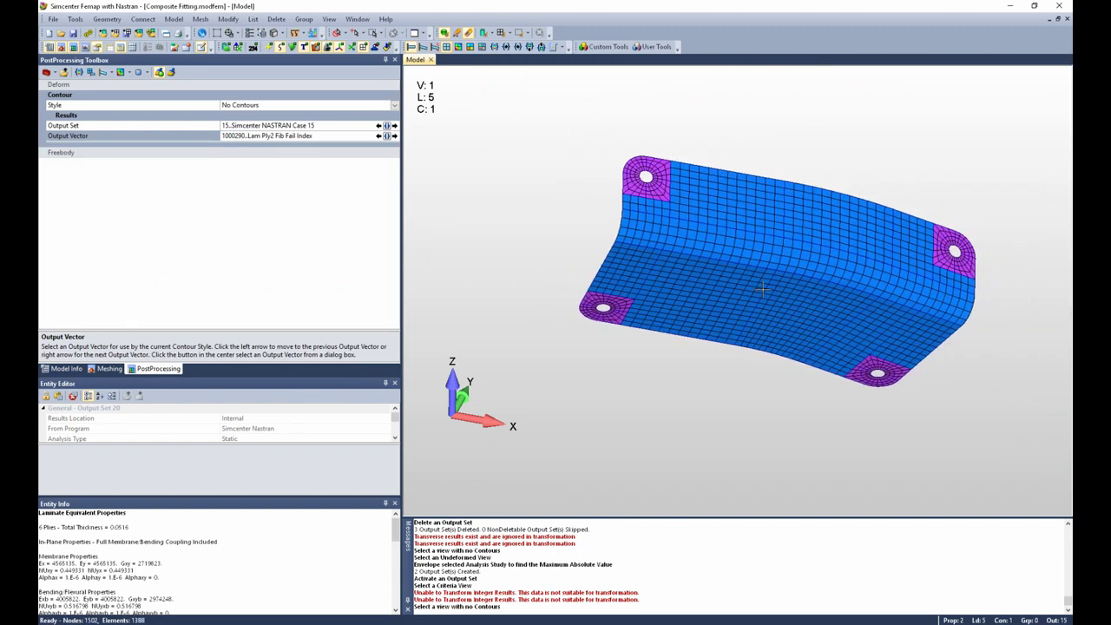
pyautogui.click(66, 368)
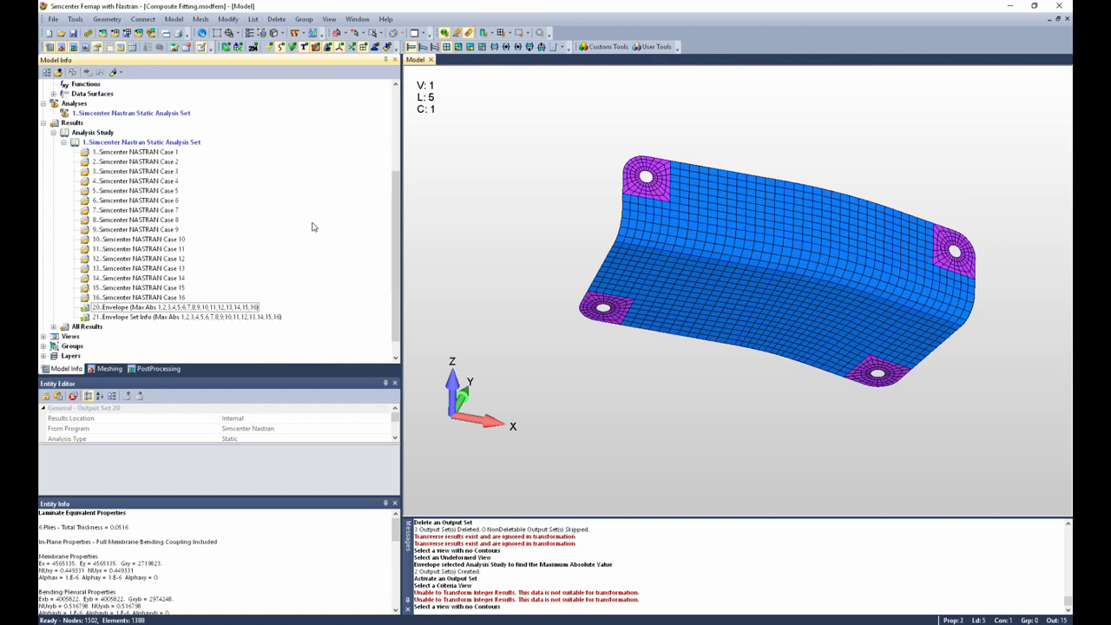
# Set up Process Output Data as a Max Value Envelope All Locations, Within Output Sets.
pyautogui.click(173, 20)
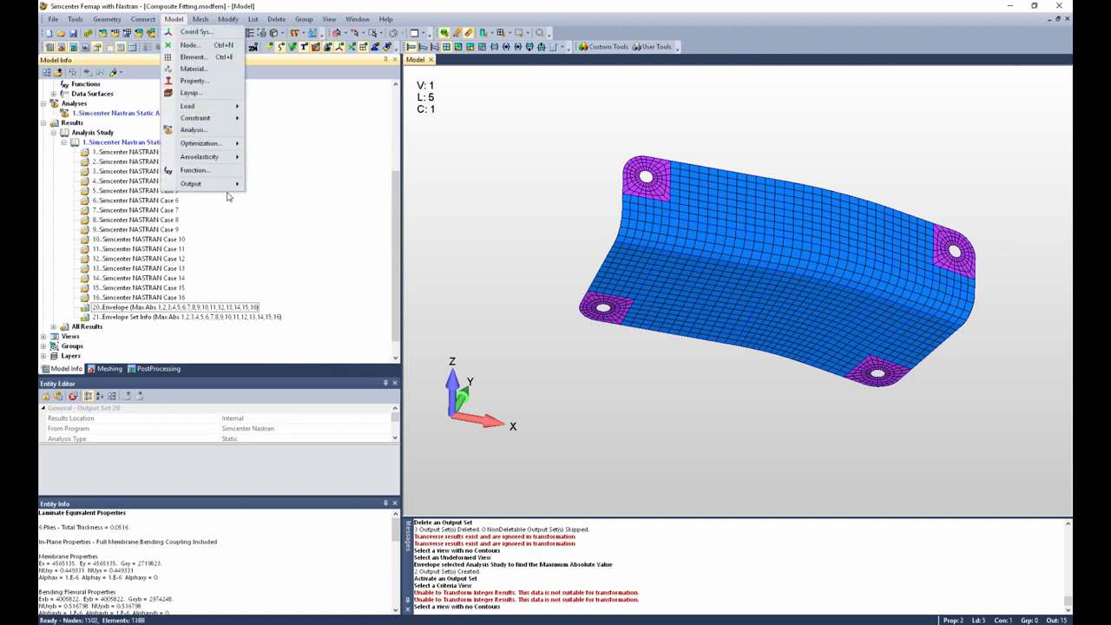
pyautogui.moveTo(228, 187)
pyautogui.click(276, 248)
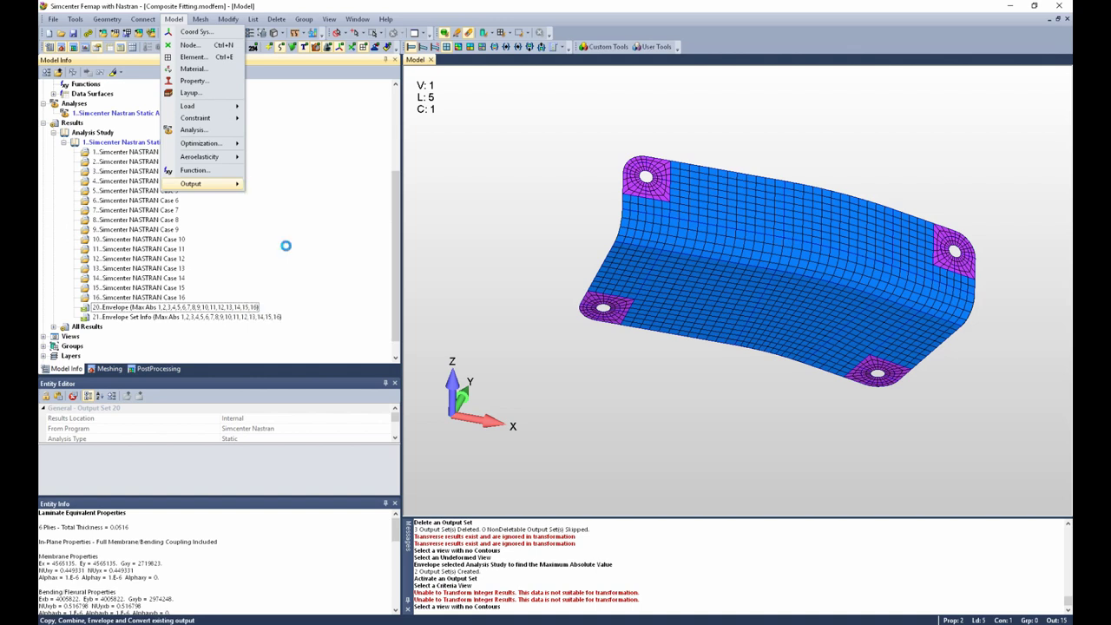
pyautogui.moveTo(533, 199); pyautogui.dragTo(546, 159)
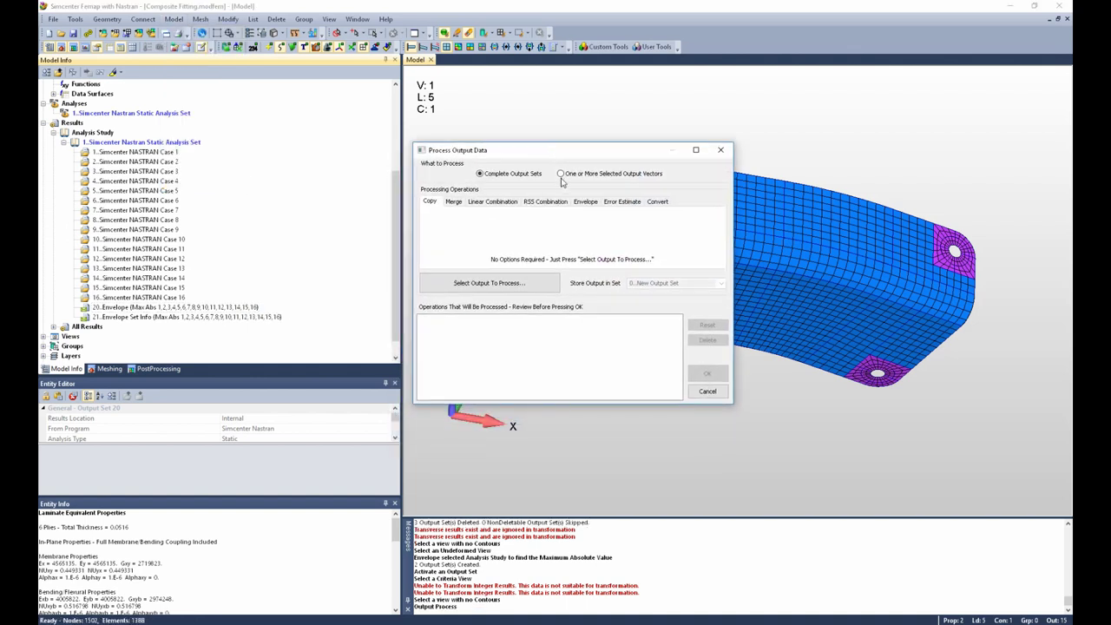
pyautogui.click(575, 177)
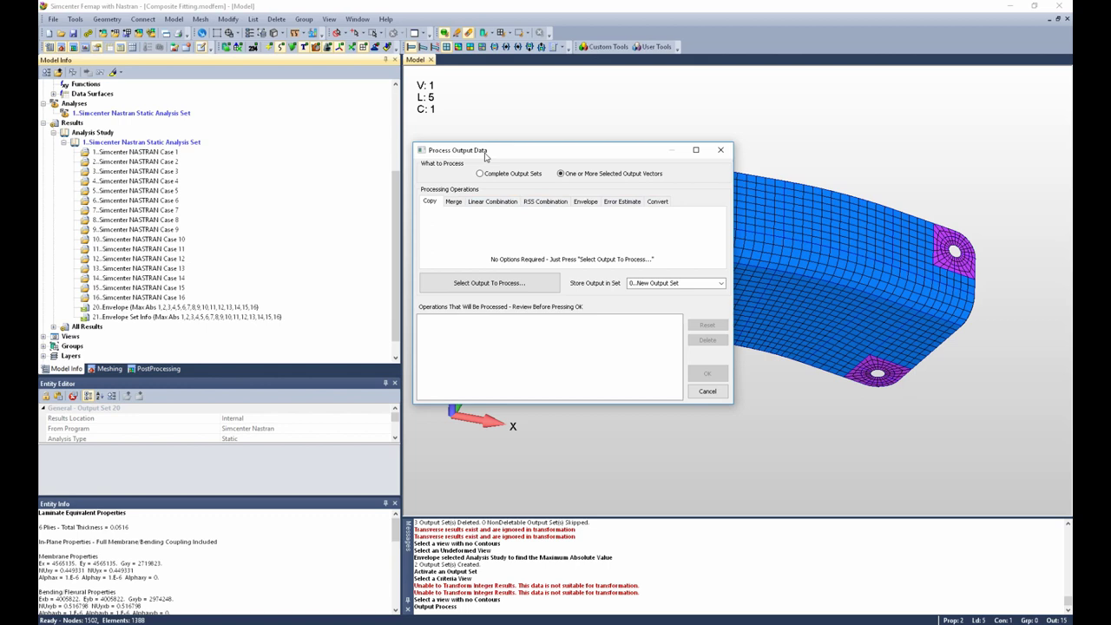
pyautogui.click(589, 203)
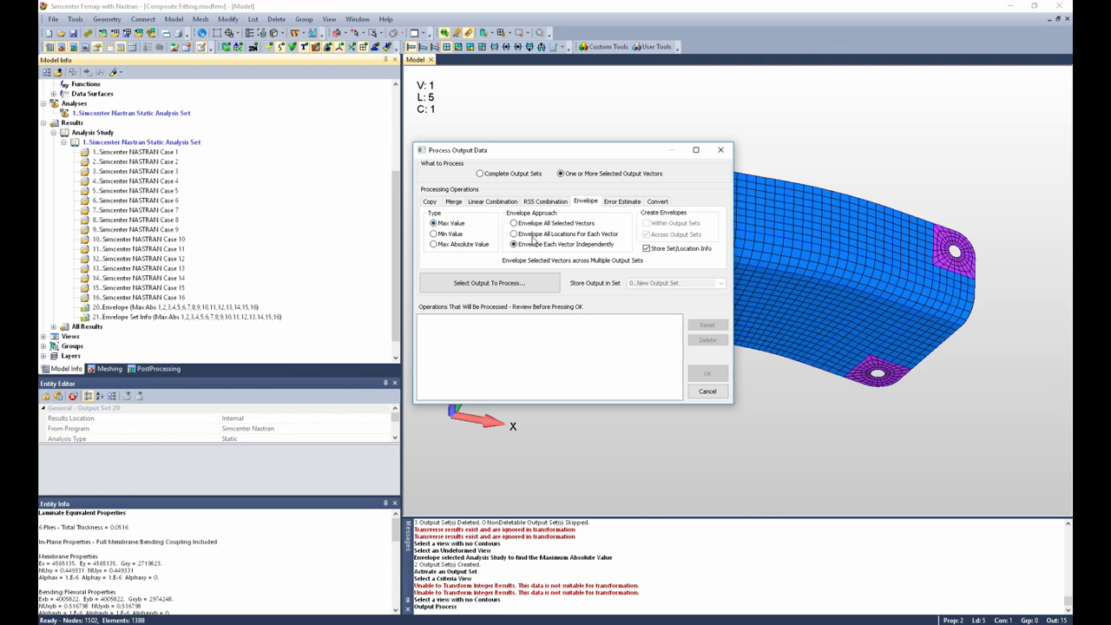
pyautogui.click(533, 236)
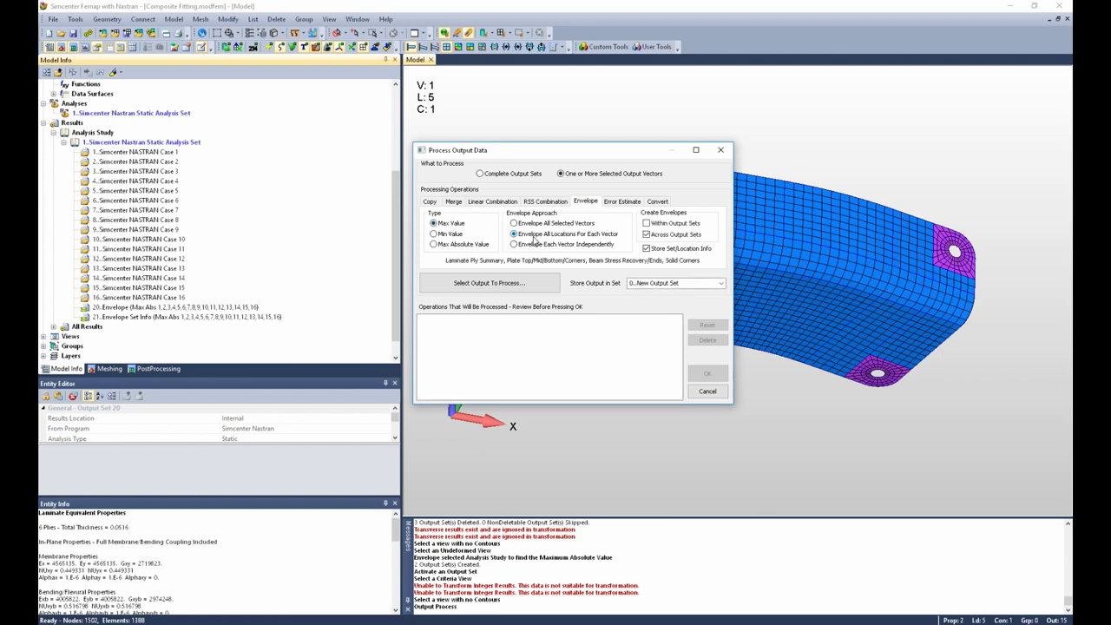
pyautogui.click(647, 224)
# Select load cases 1–16 for processing, excluding the Envelope Set Info set.
pyautogui.click(488, 284)
pyautogui.moveTo(512, 369); pyautogui.dragTo(550, 285)
pyautogui.click(409, 320)
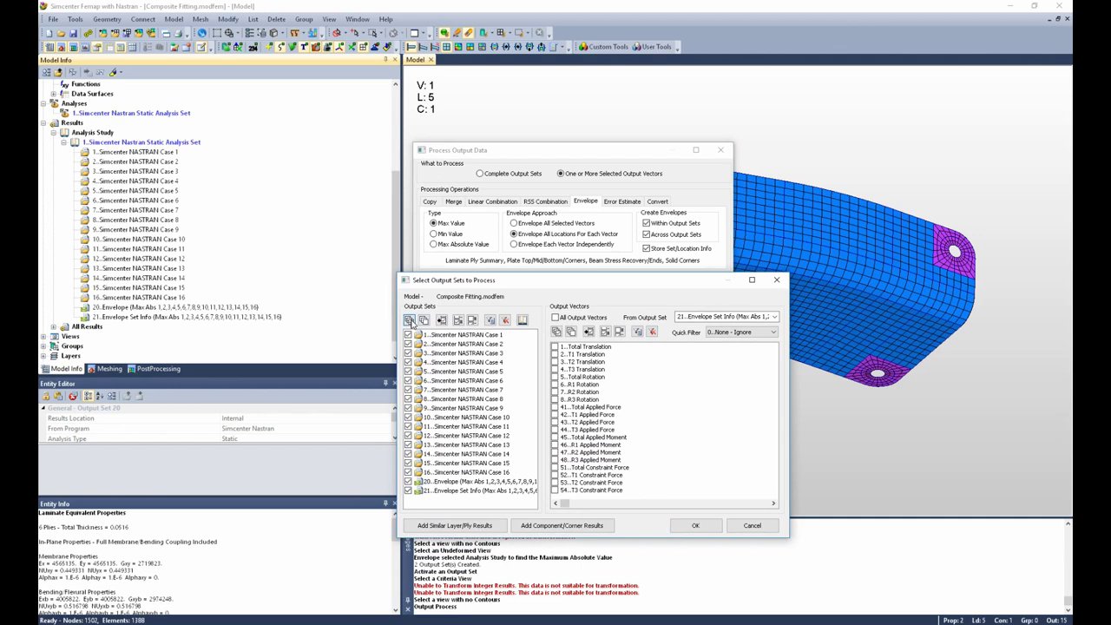
pyautogui.click(408, 490)
# Select all ten 'Fib Fail' ply vectors and run the envelope, creating 22..Envelope All Locations.
pyautogui.click(774, 318)
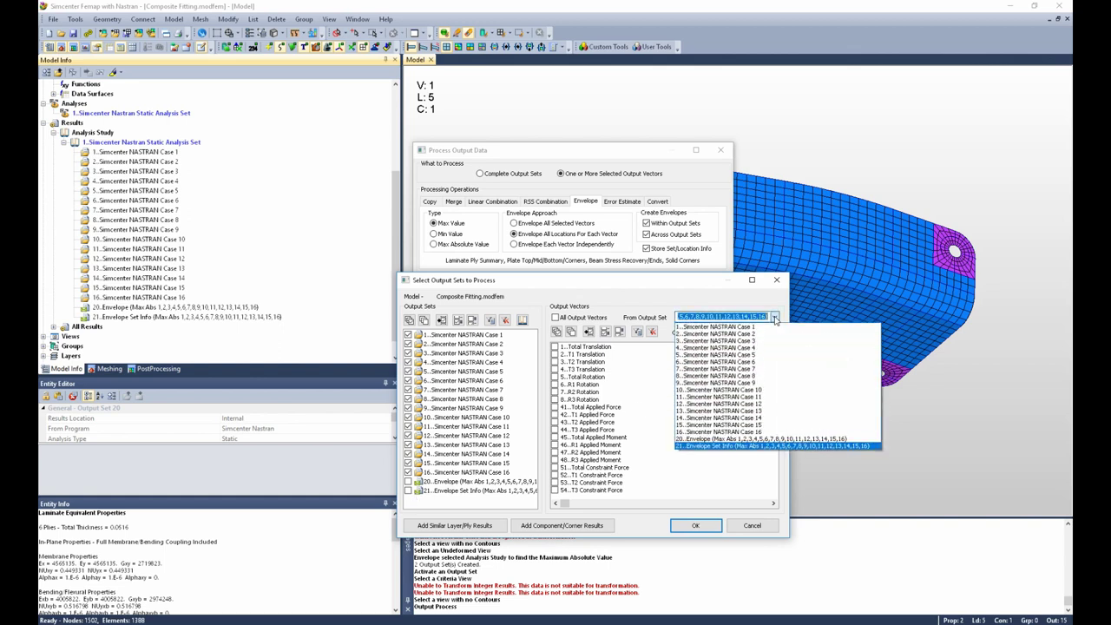
pyautogui.click(734, 410)
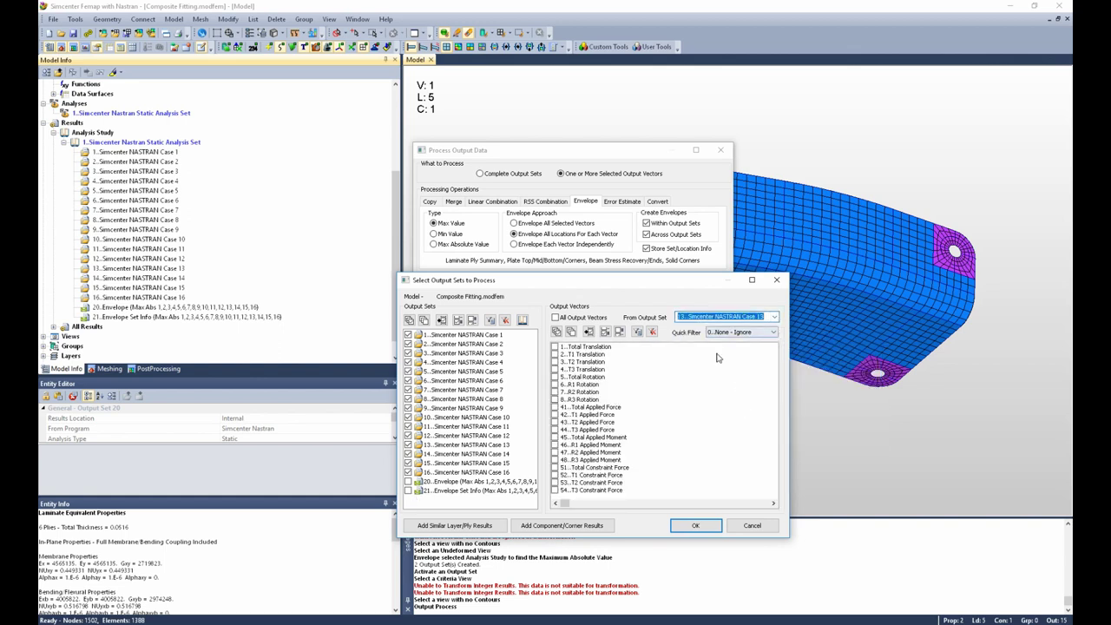
pyautogui.click(638, 331)
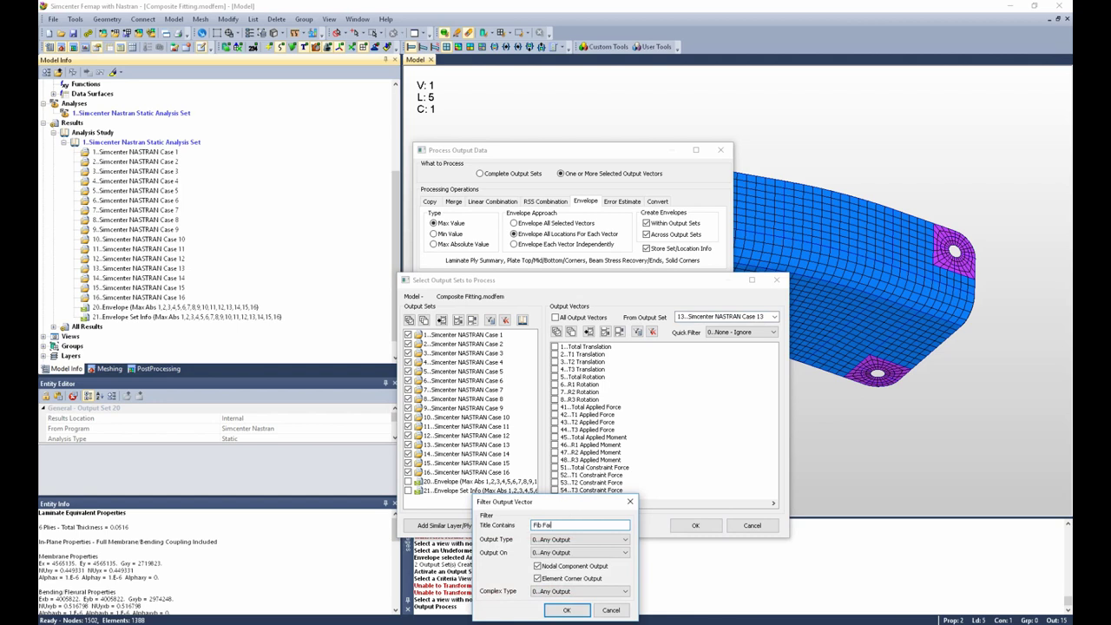
pyautogui.click(566, 610)
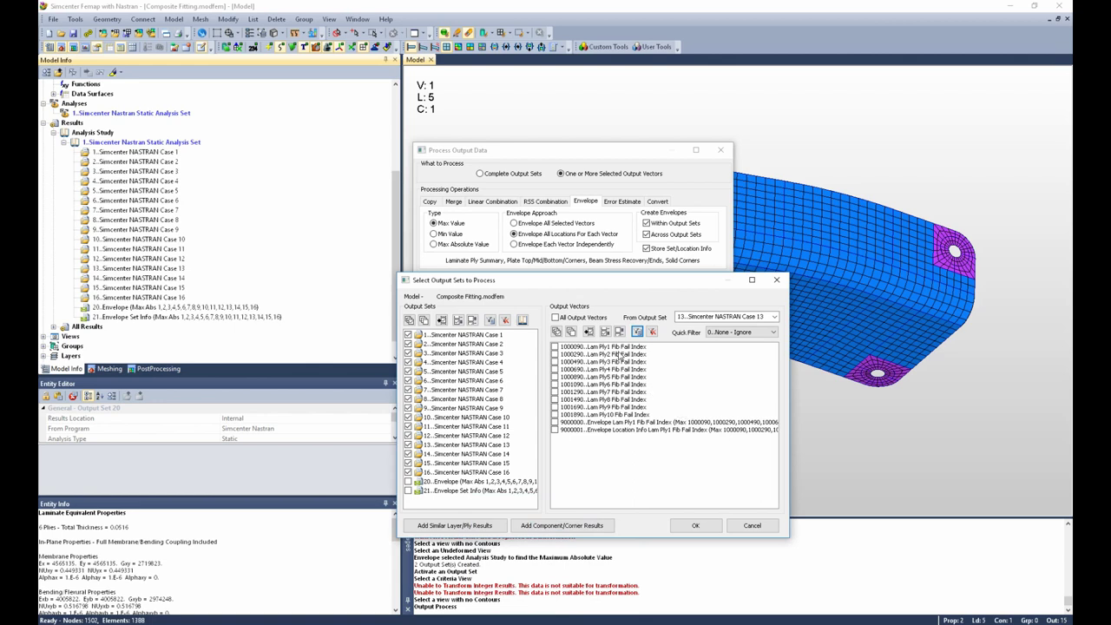
pyautogui.click(556, 332)
pyautogui.click(700, 525)
pyautogui.click(707, 373)
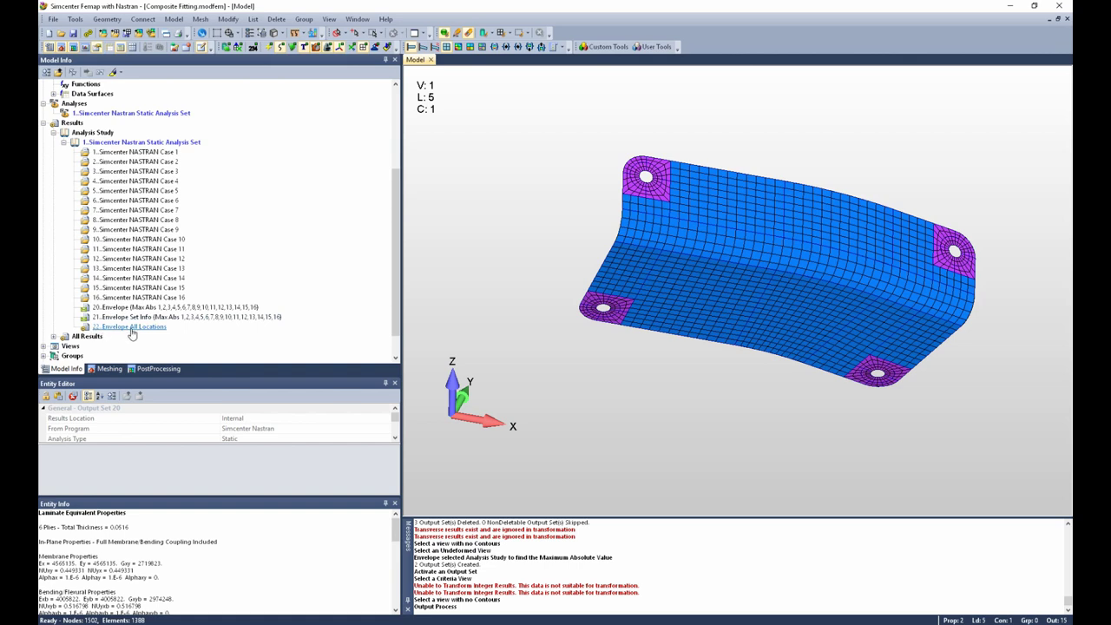
# Activate the 22..Envelope All Locations set and set the display style to Contour.
pyautogui.click(134, 327)
pyautogui.click(158, 368)
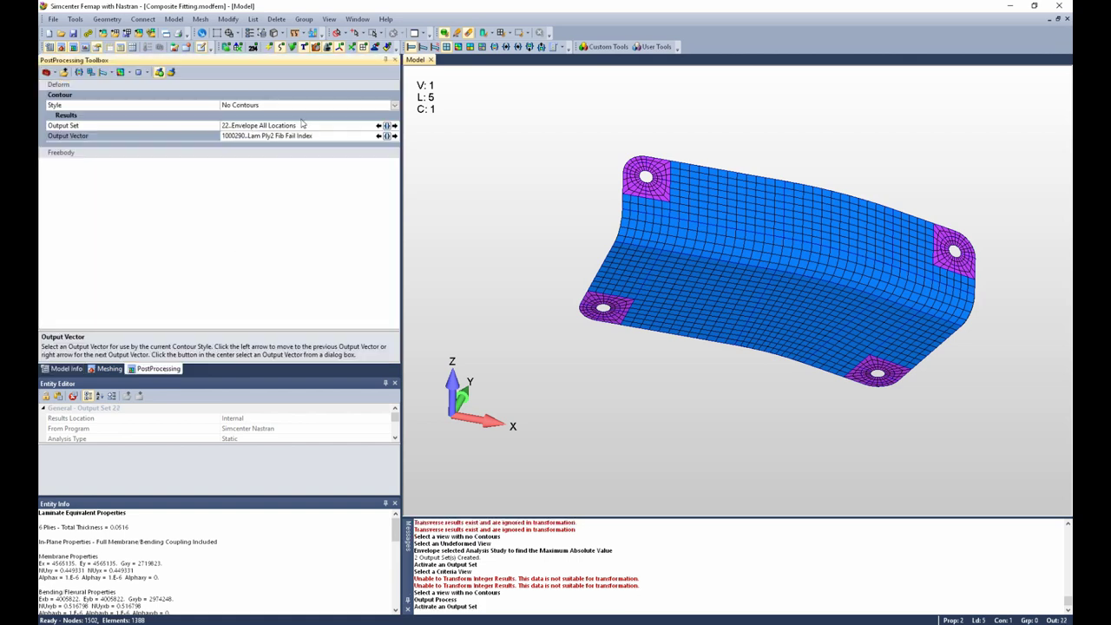
pyautogui.click(393, 105)
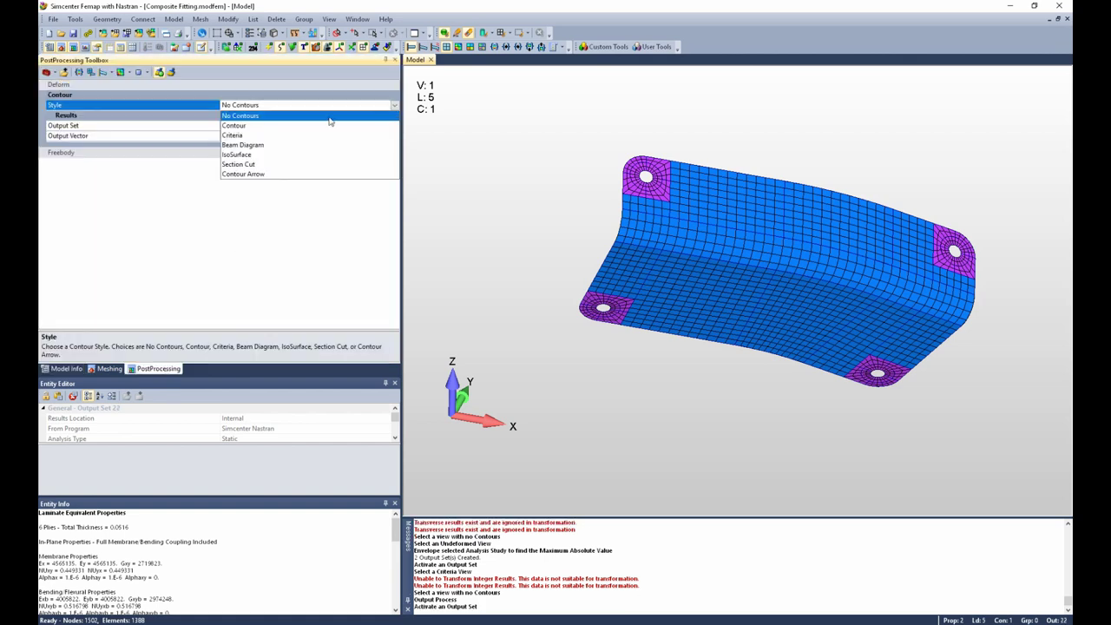
pyautogui.click(244, 125)
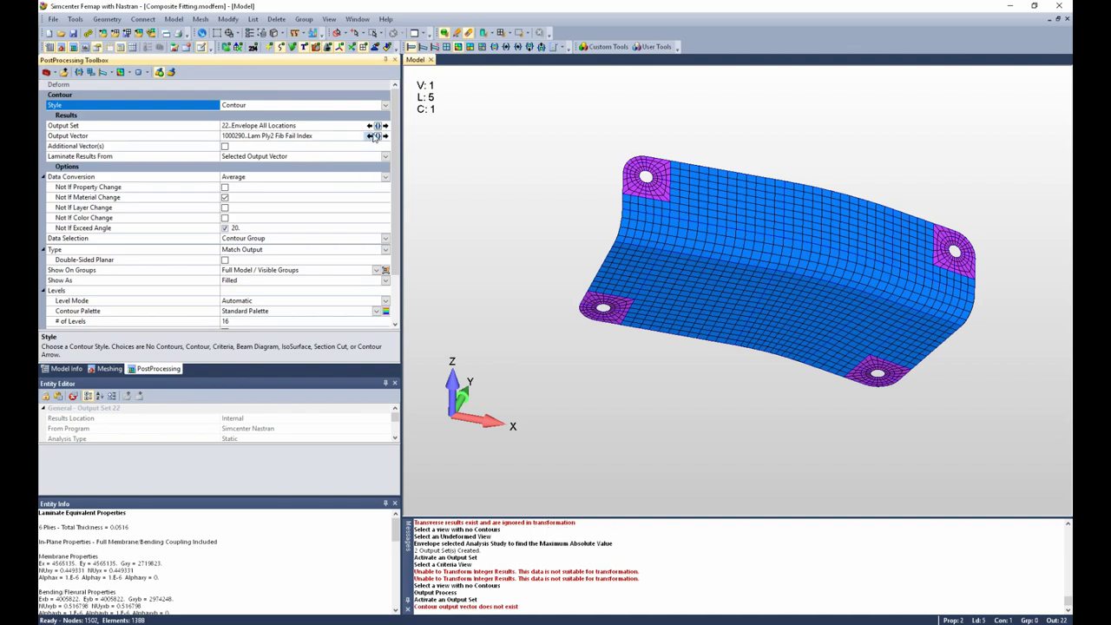
# Review the three envelope vectors and choose 9000000 Envelope Lam Ply1 Fib Fail Index.
pyautogui.click(379, 136)
pyautogui.click(379, 137)
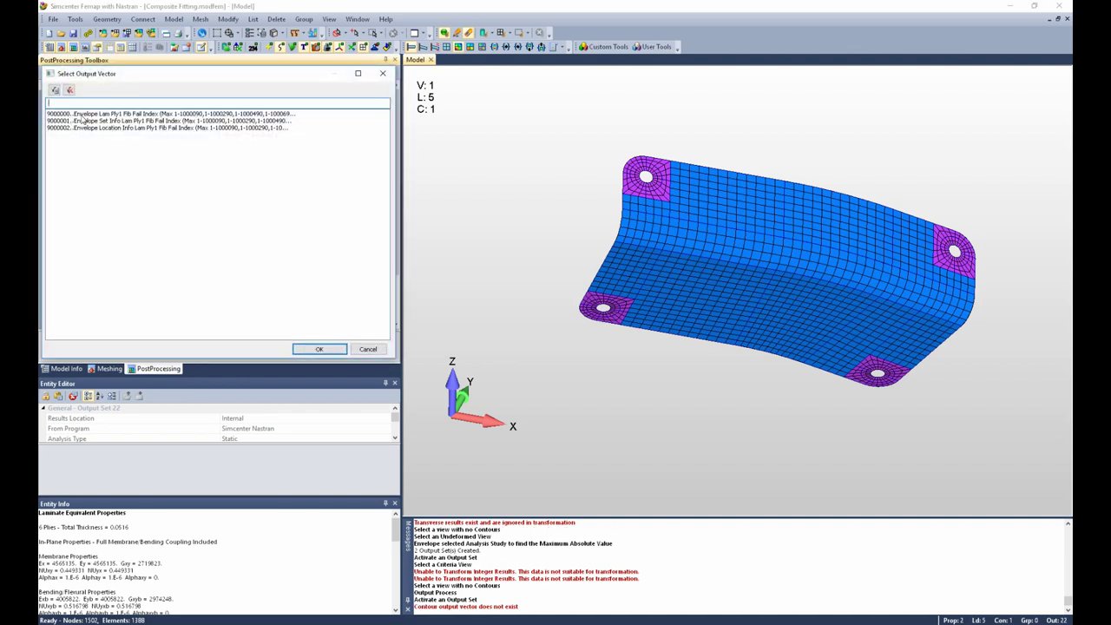
pyautogui.click(95, 114)
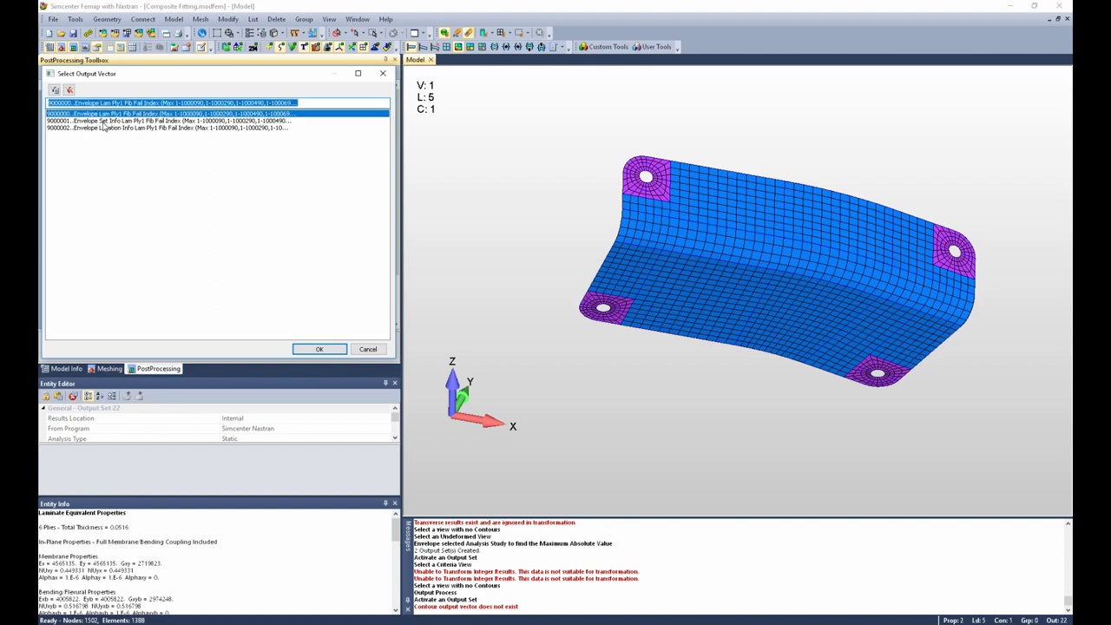
pyautogui.click(106, 123)
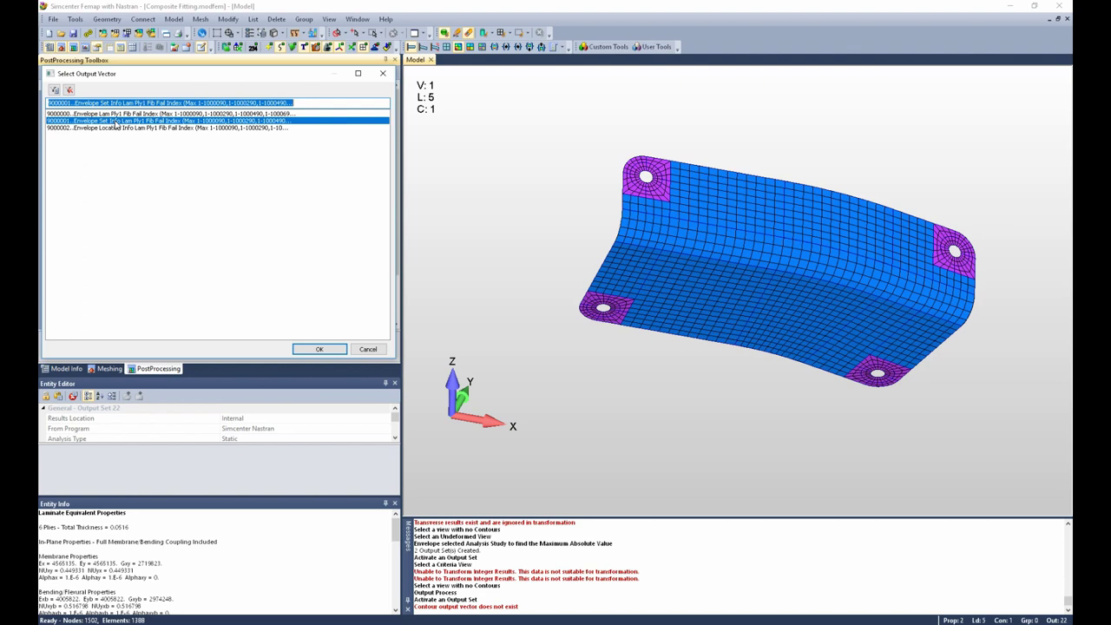
pyautogui.click(114, 128)
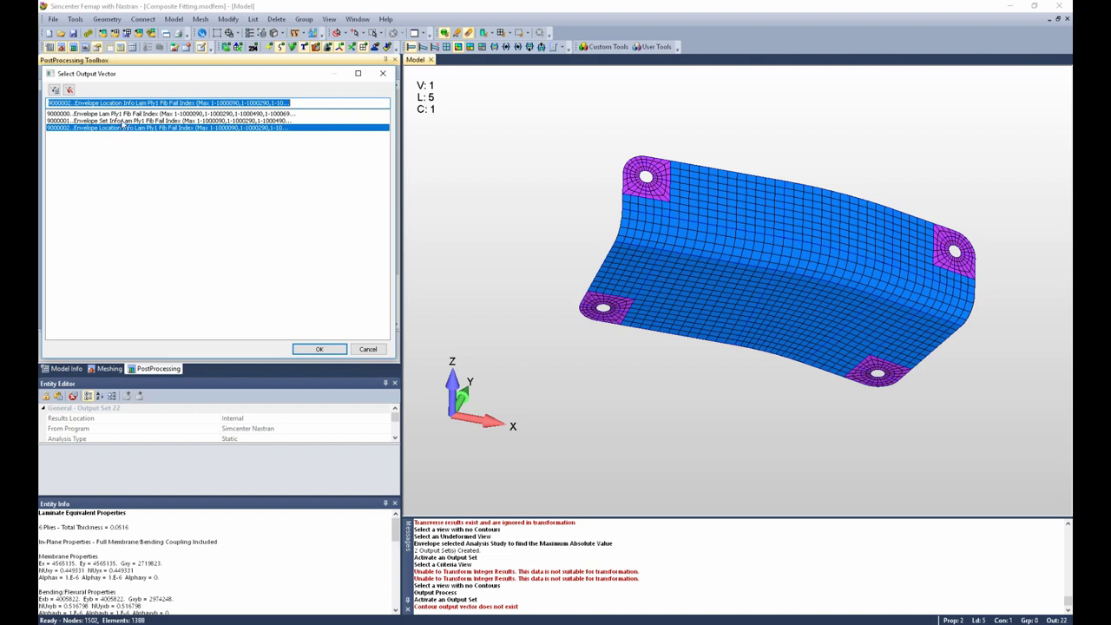
pyautogui.click(122, 114)
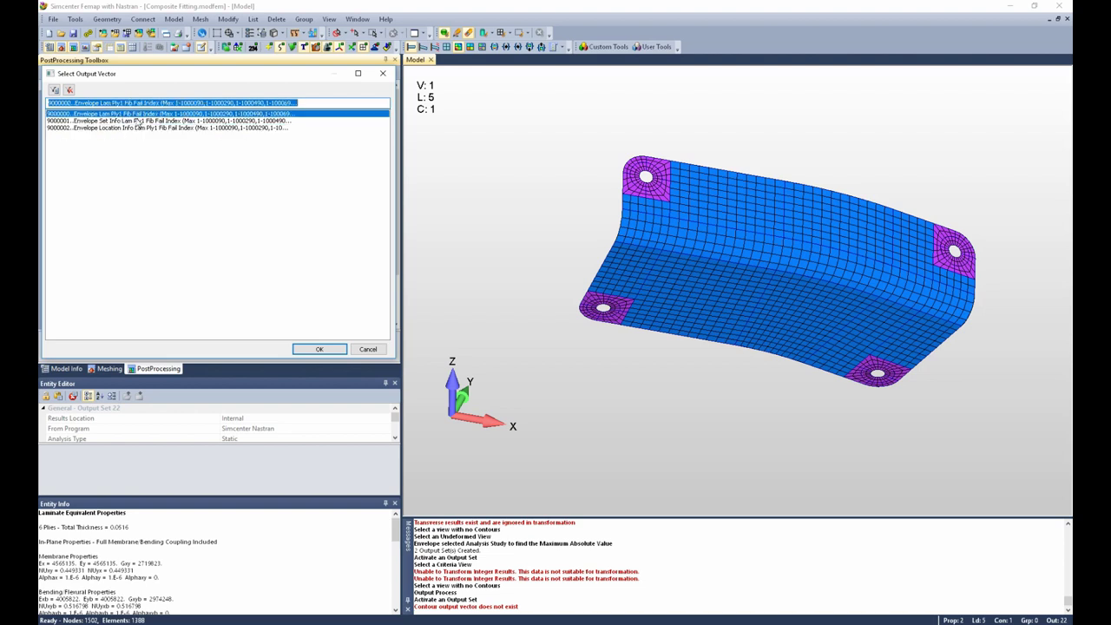
# Plot the enveloped Ply1 Fib Fail Index as a Criteria plot at the hole, then show Envelope Set Info.
pyautogui.click(332, 351)
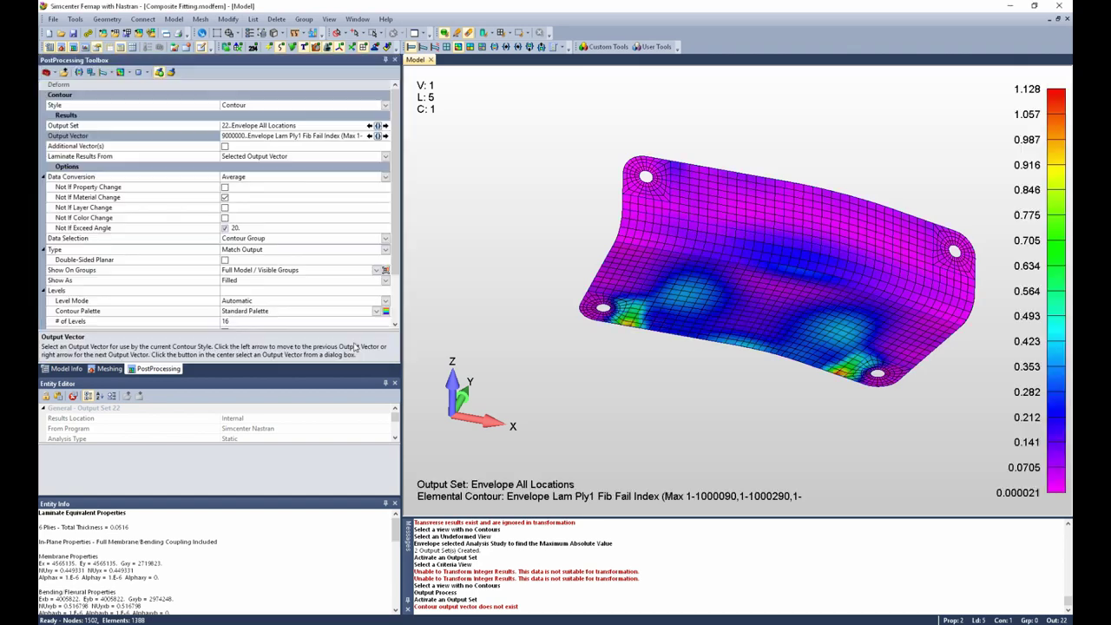
pyautogui.click(470, 47)
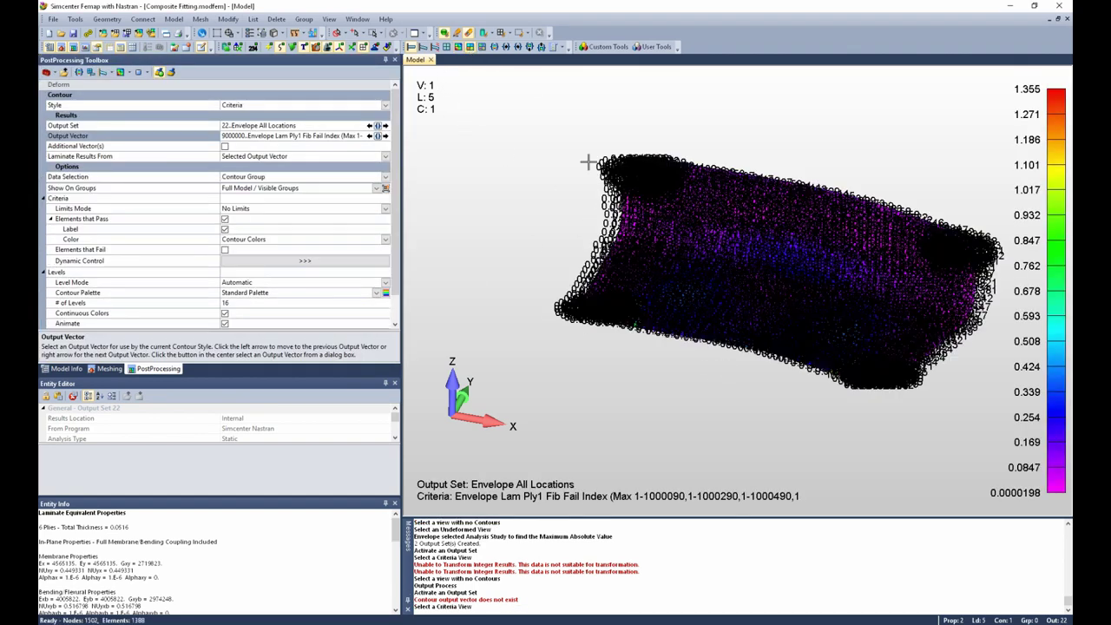
pyautogui.scroll(5, 494, 322)
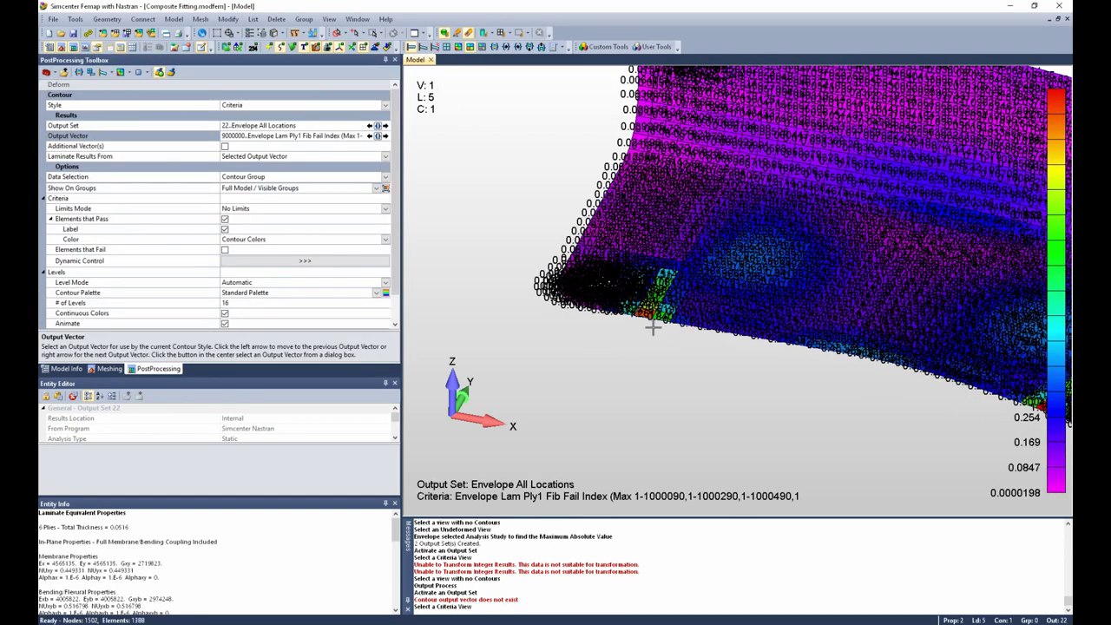
pyautogui.scroll(3, 657, 320)
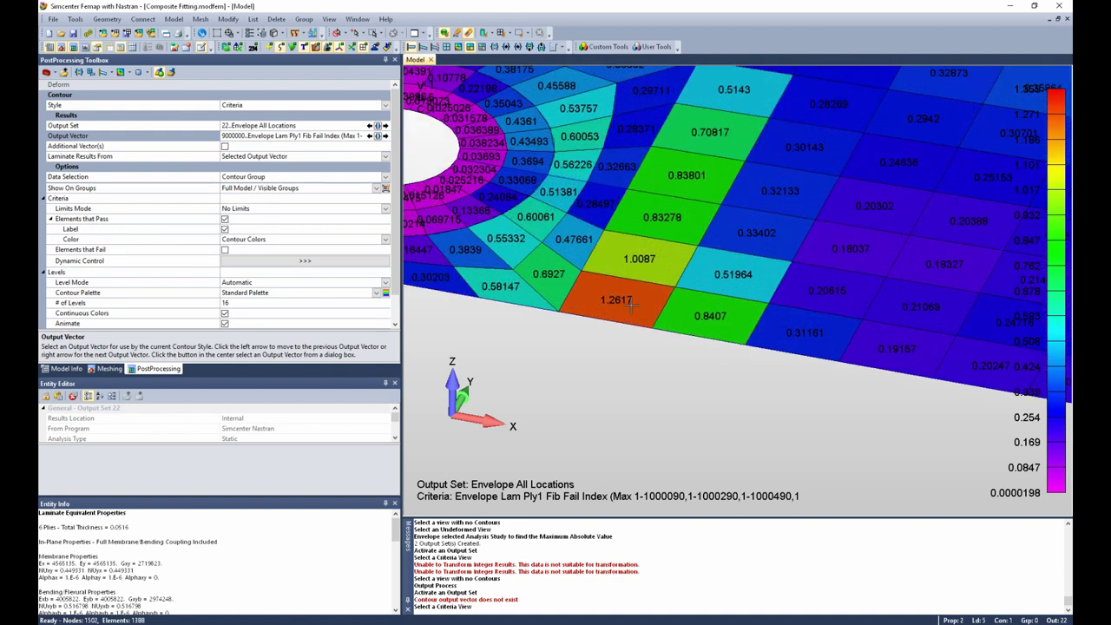
pyautogui.moveTo(740, 346); pyautogui.dragTo(746, 347, button='middle')
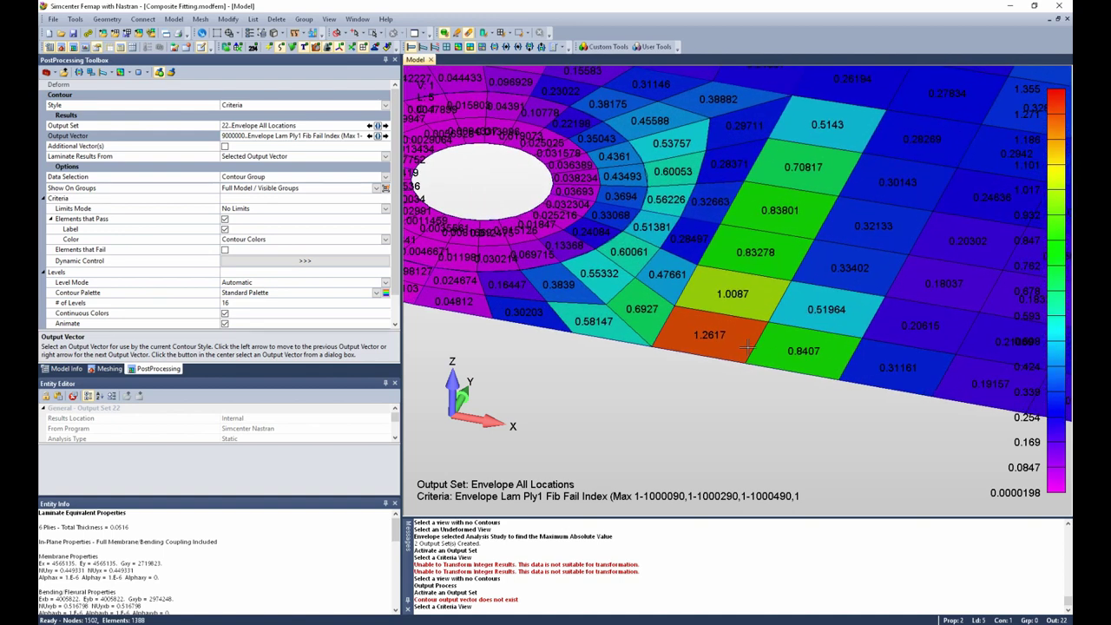
pyautogui.click(385, 136)
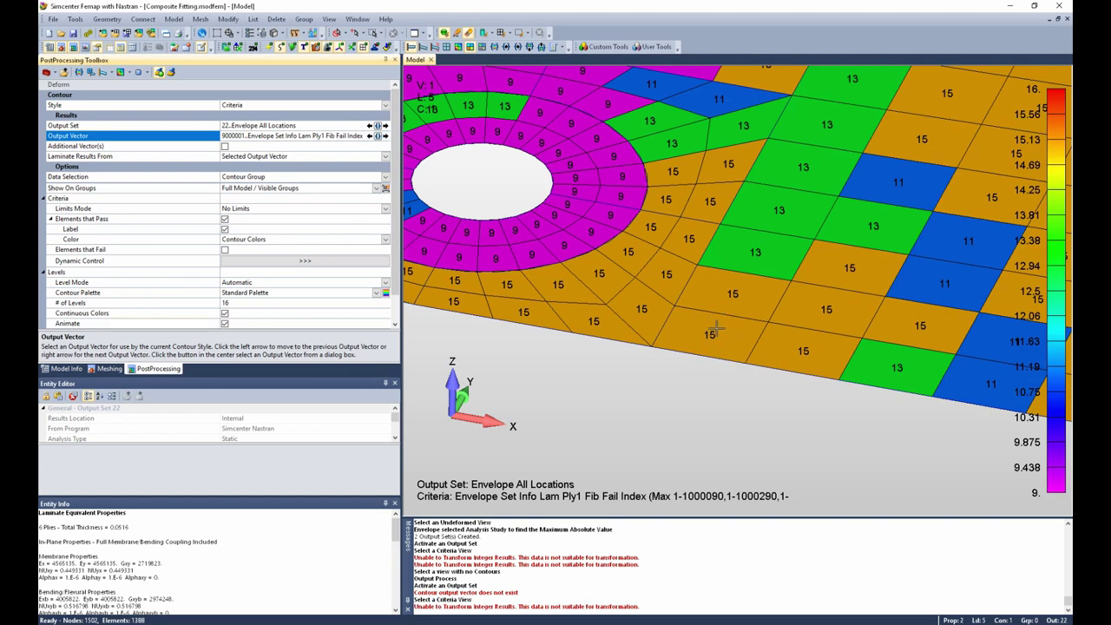
# Step to Envelope Location Info, labelling each element's governing ply (1, 2, 5, 6, 9, 10).
pyautogui.click(384, 136)
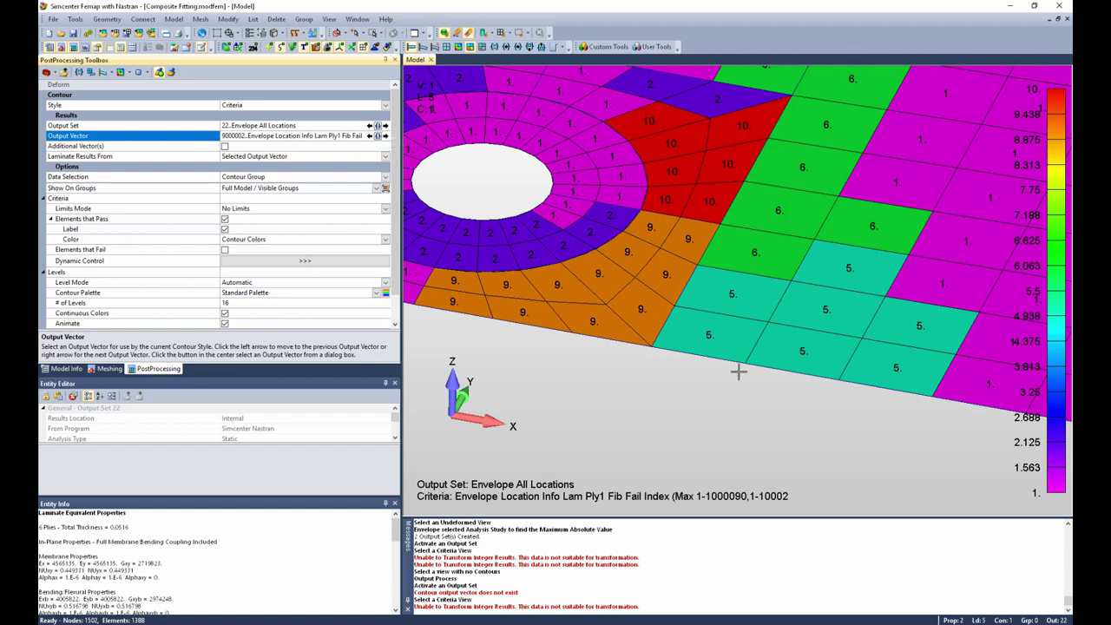
# Select Output Set 15 and the output vector 1000820 Lam Ply5 X Normal Stress.
pyautogui.click(378, 126)
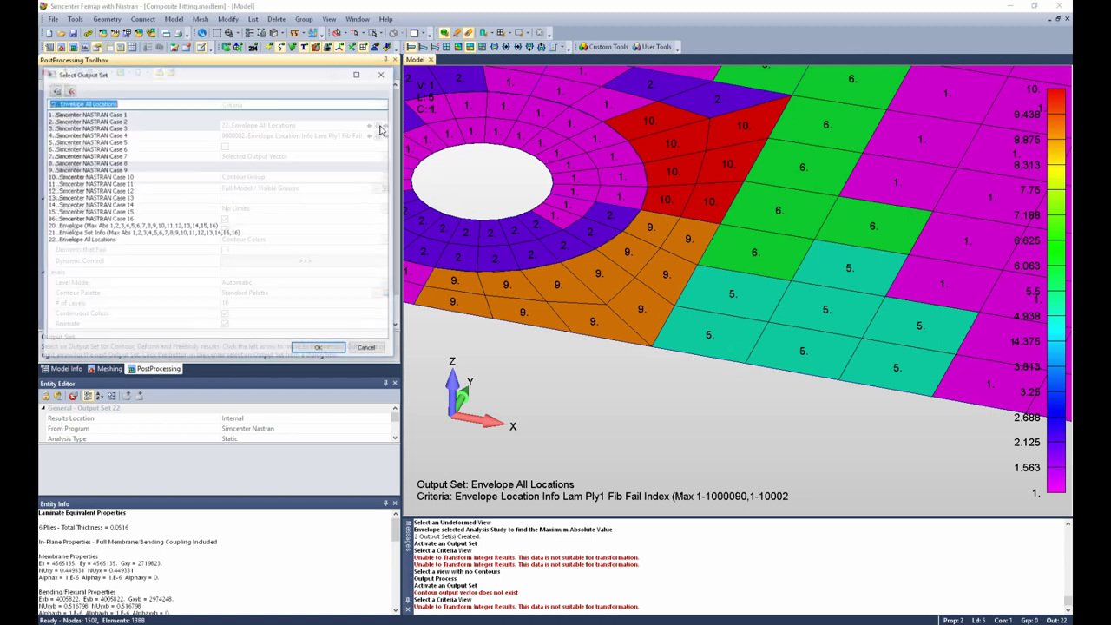
pyautogui.click(90, 212)
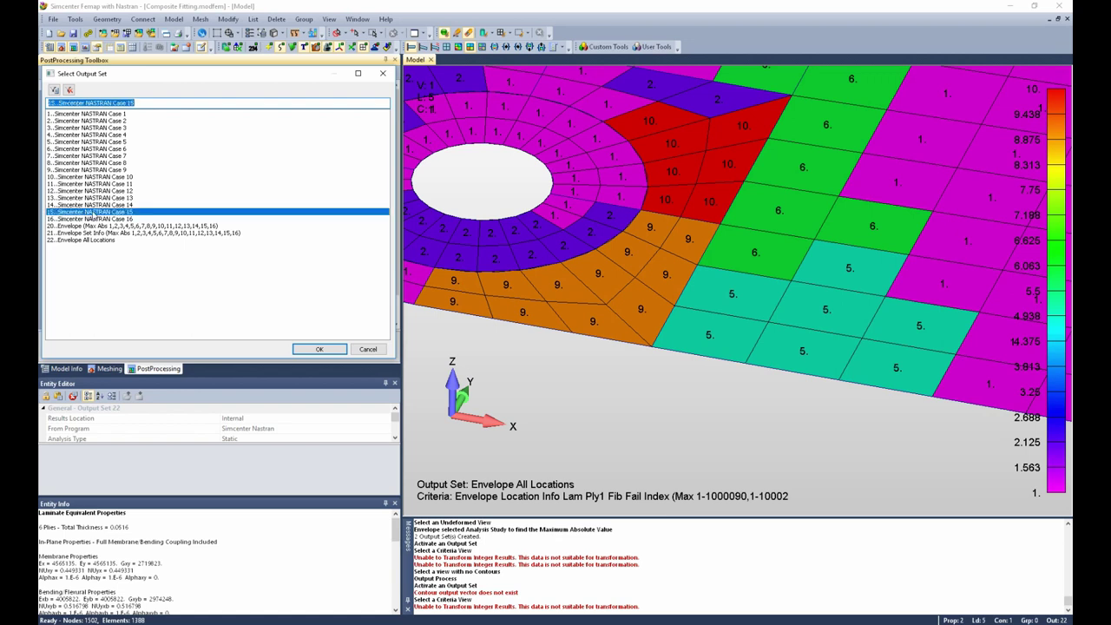
pyautogui.click(314, 350)
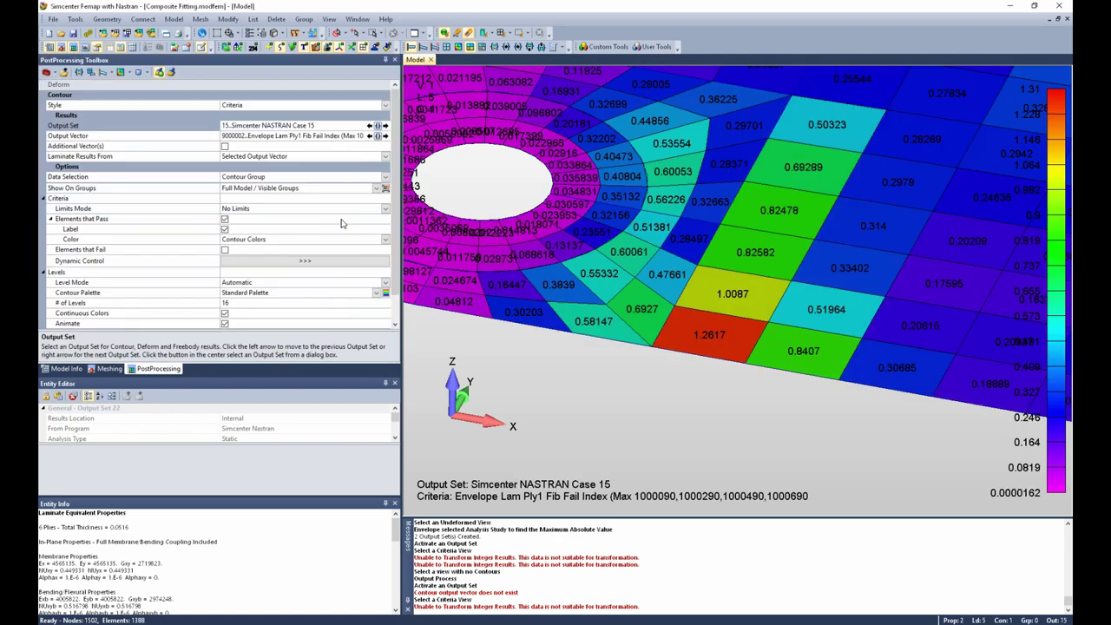
pyautogui.click(379, 136)
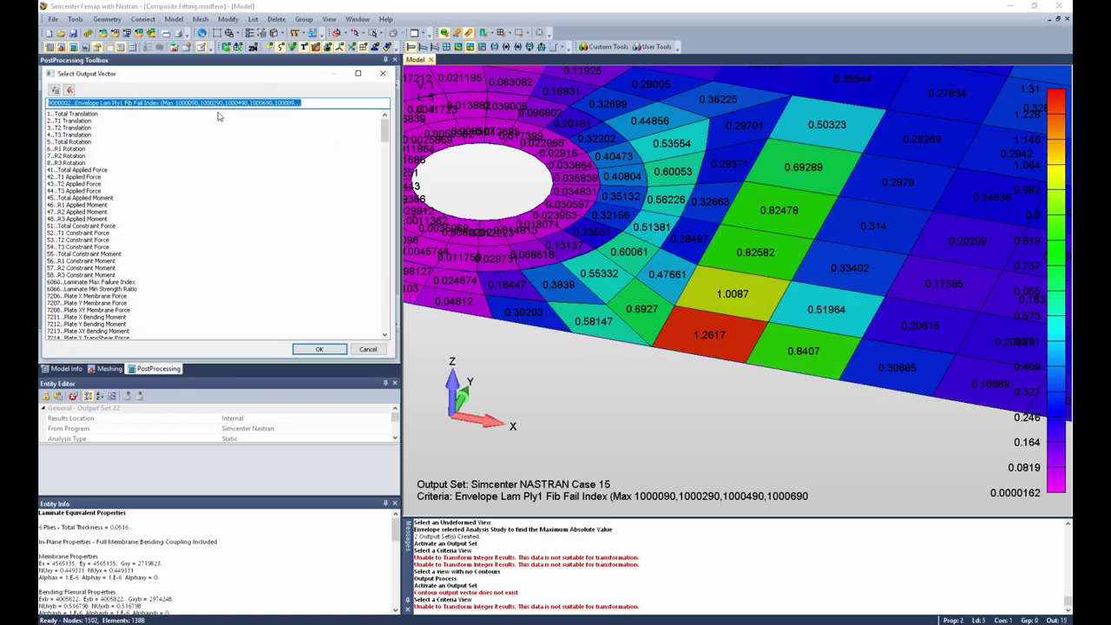
pyautogui.moveTo(384, 129); pyautogui.dragTo(386, 219)
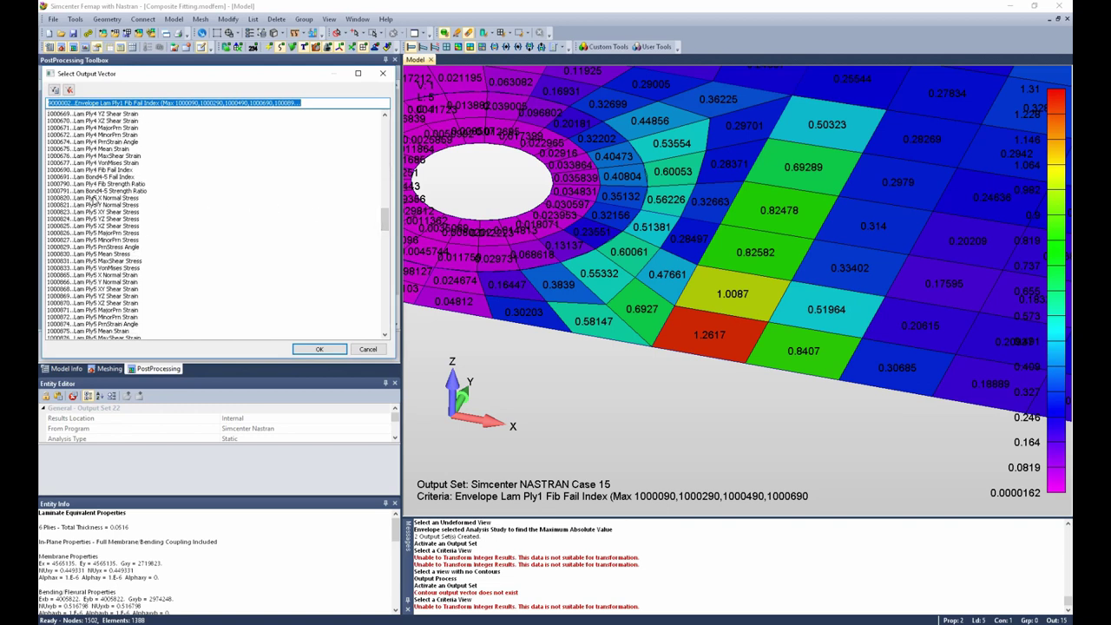
pyautogui.click(119, 199)
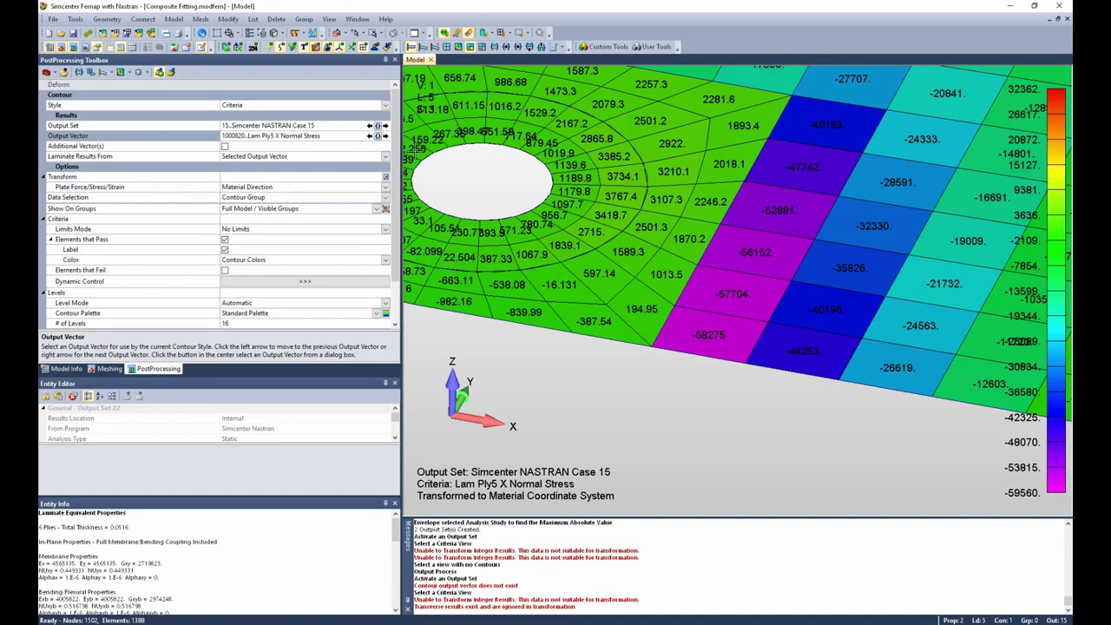
# Step through Lam Ply5 Y Normal and XY Shear stresses, then return to X Normal Stress.
pyautogui.click(387, 136)
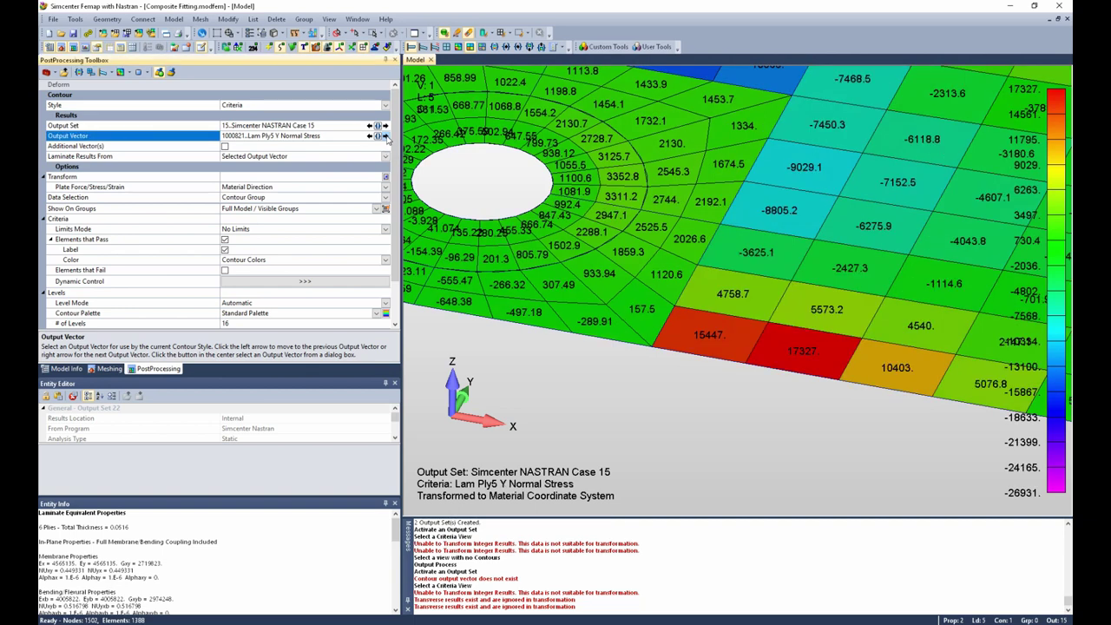
pyautogui.click(370, 136)
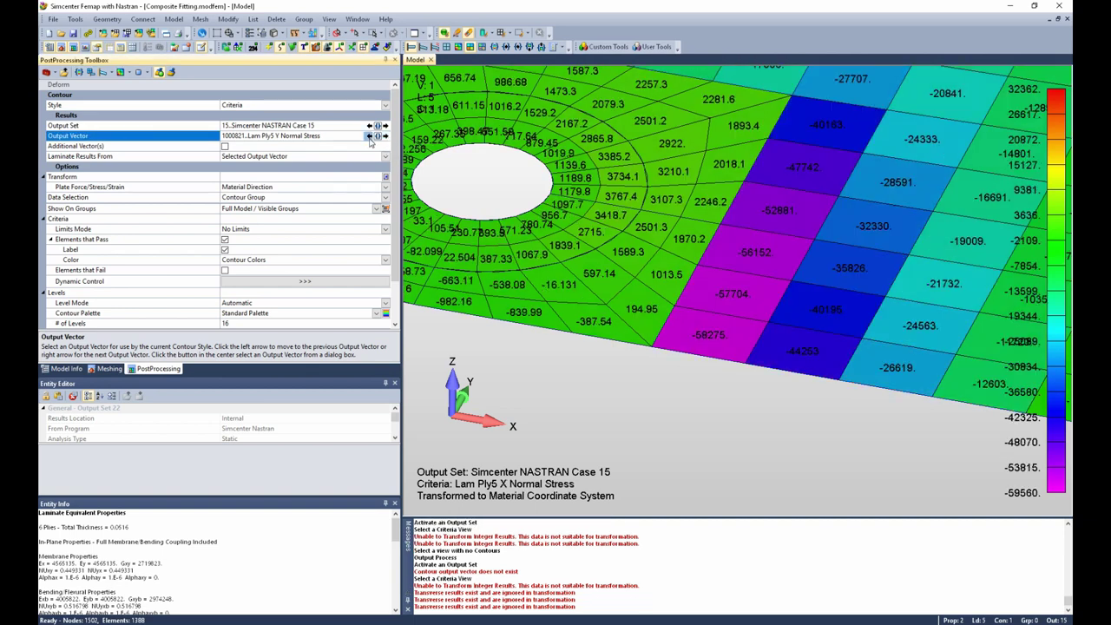
pyautogui.click(386, 137)
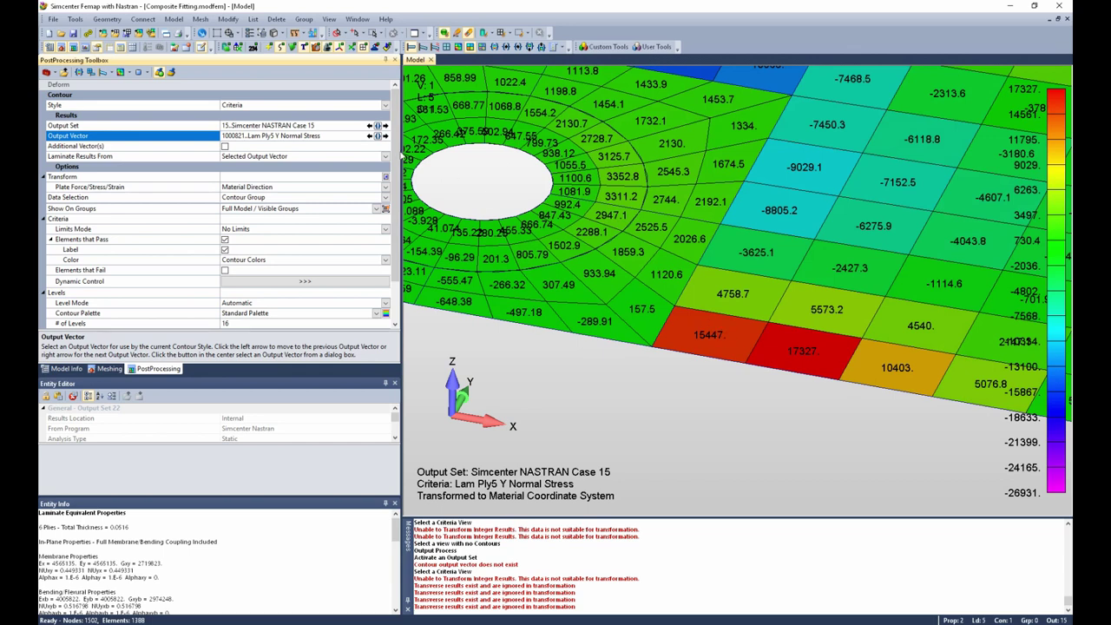
pyautogui.click(386, 136)
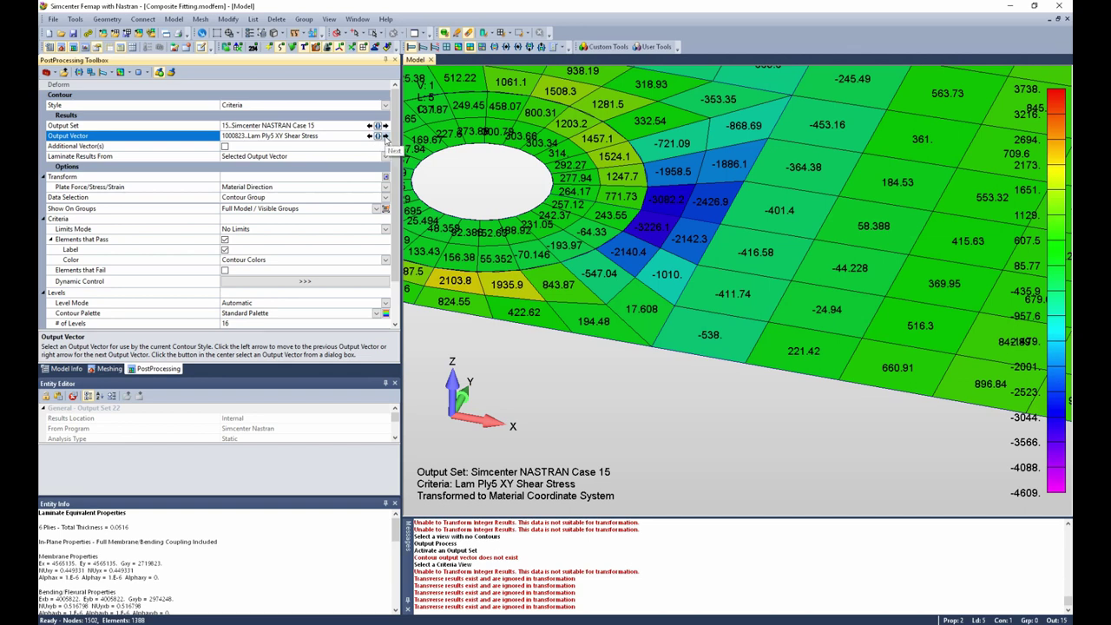
pyautogui.click(370, 136)
pyautogui.click(370, 136)
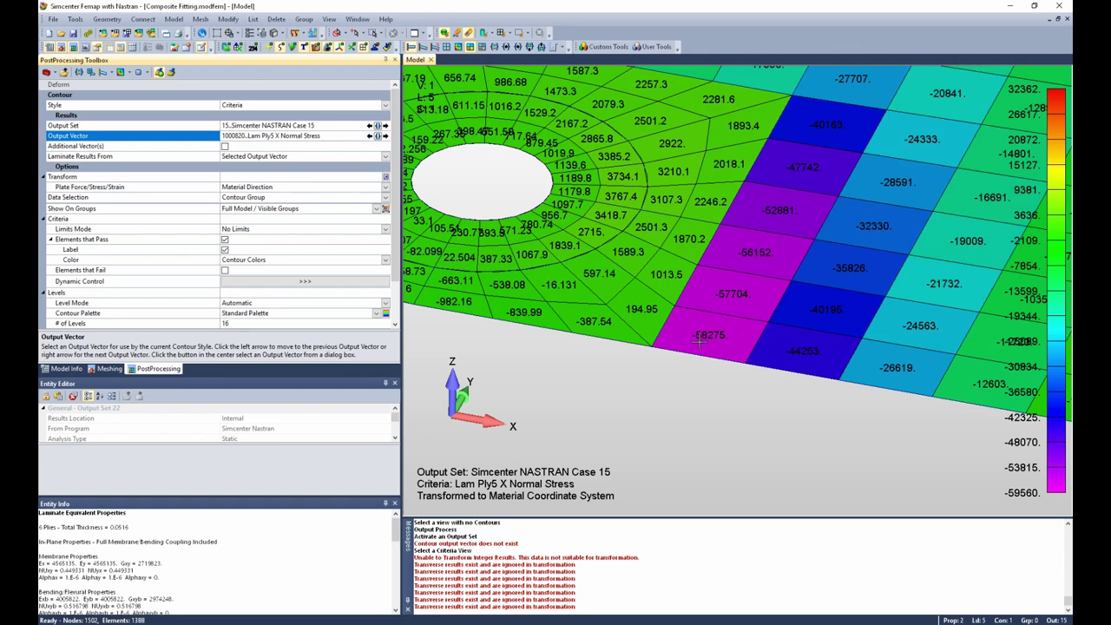
# Turn off element value labels and plot the Ply5 X stress on the deformed fitting.
pyautogui.click(224, 249)
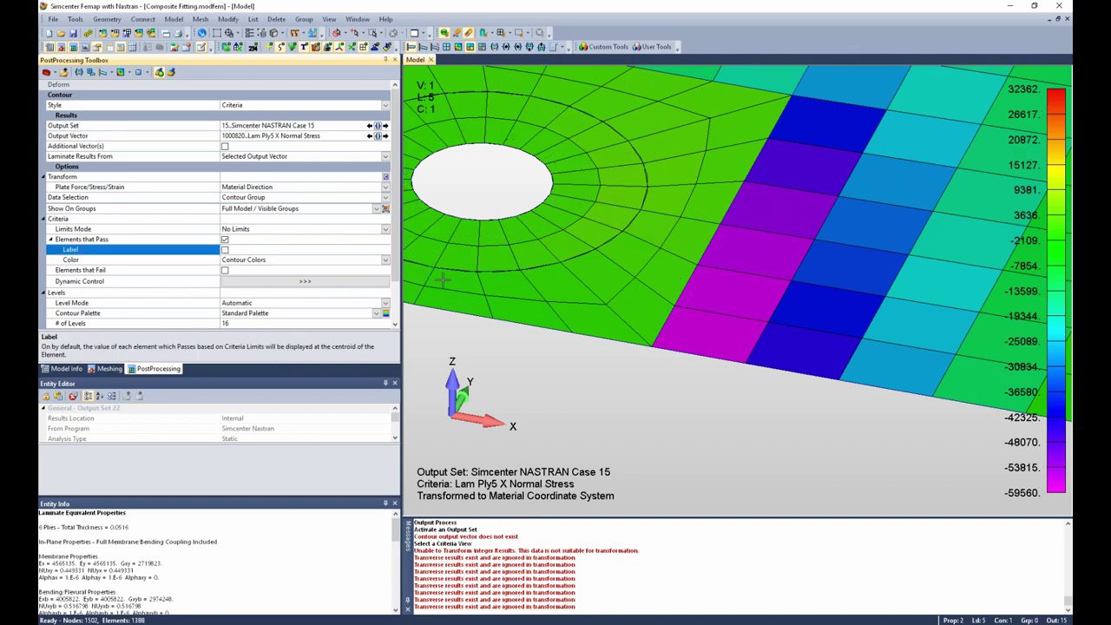
pyautogui.click(423, 47)
pyautogui.scroll(-5, 727, 399)
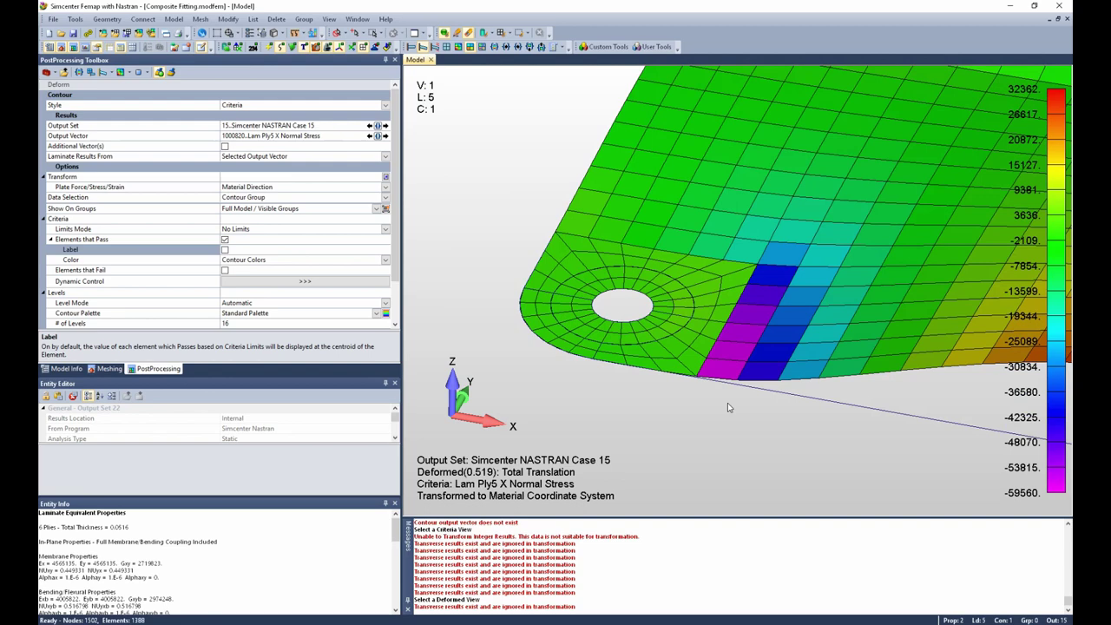
pyautogui.scroll(-3, 721, 401)
pyautogui.moveTo(764, 407); pyautogui.dragTo(747, 408, button='middle')
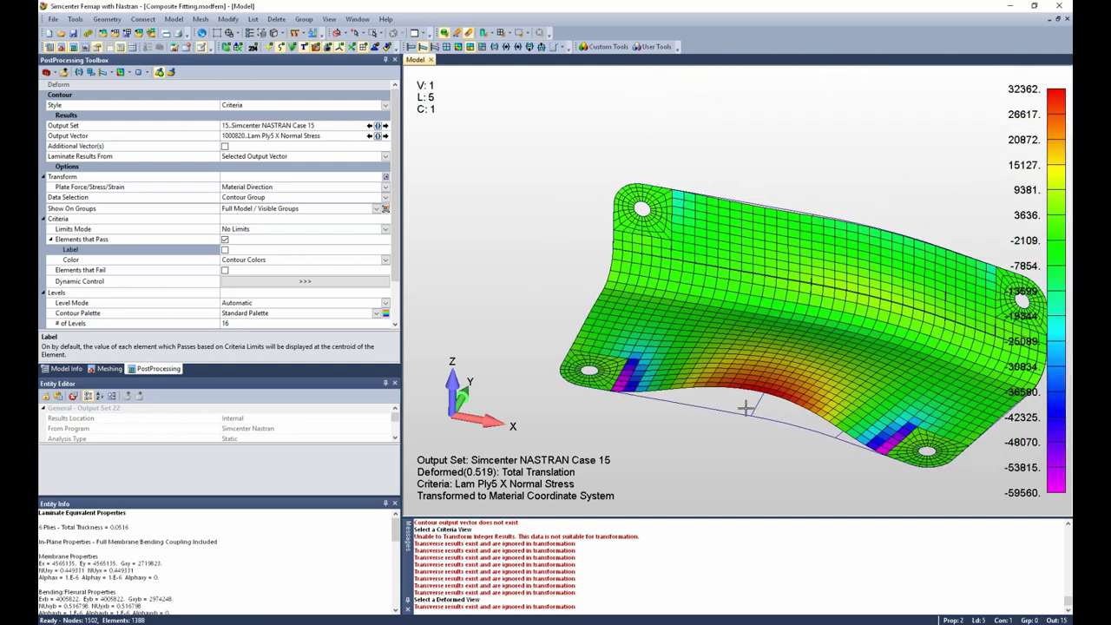
# Show the model tree in the Model Info tab to see the layups.
pyautogui.scroll(4, 773, 356)
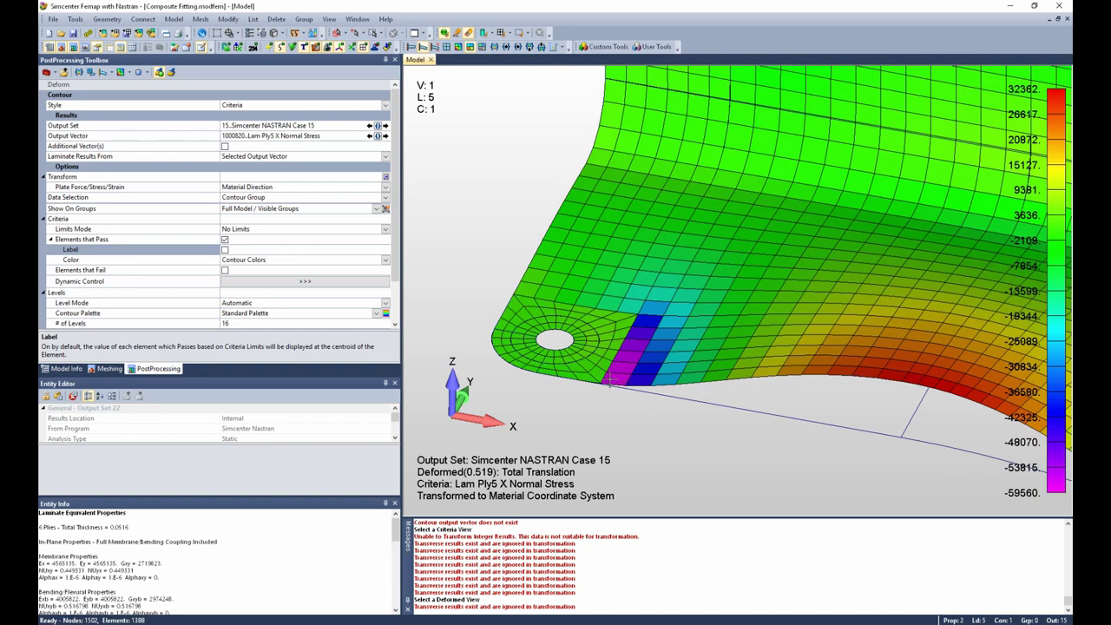
pyautogui.click(66, 368)
pyautogui.scroll(5, 105, 195)
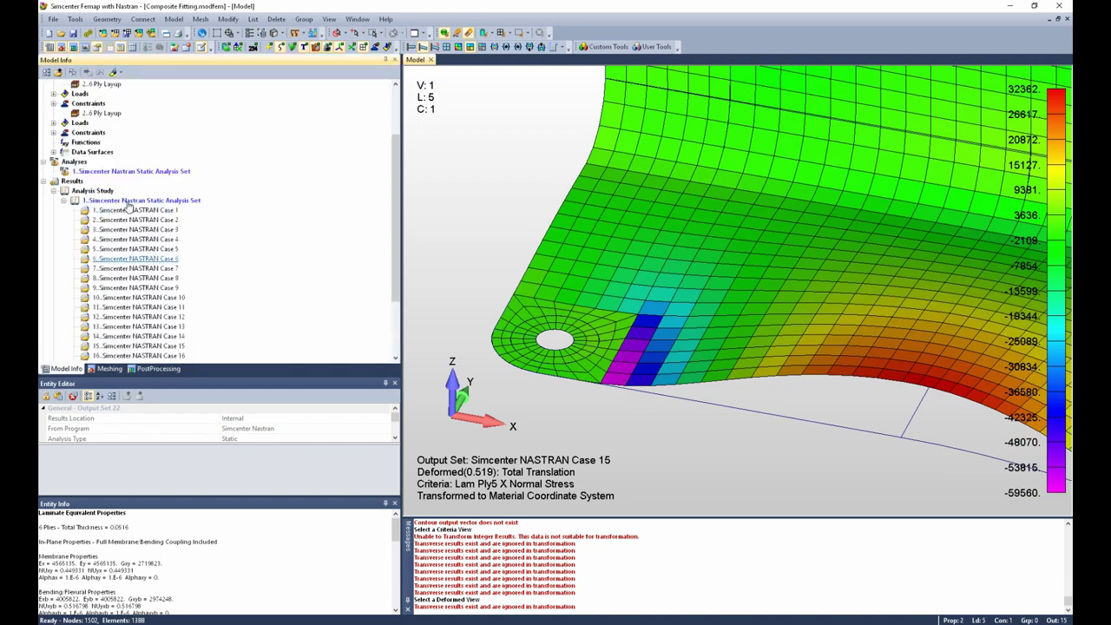
pyautogui.rightClick(98, 190)
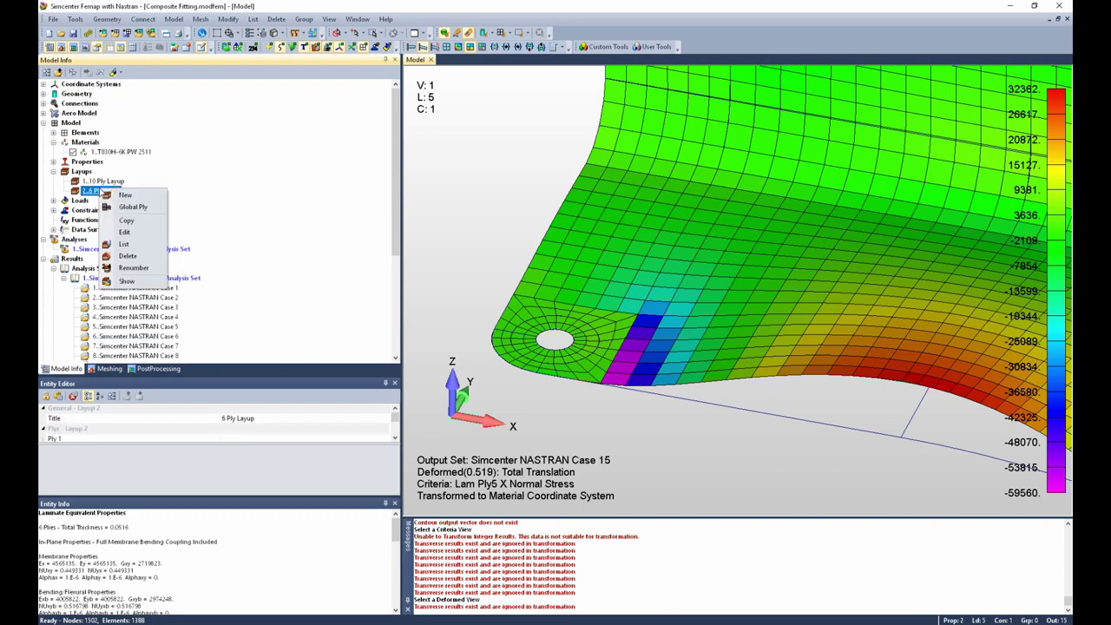
pyautogui.click(125, 232)
pyautogui.moveTo(480, 396); pyautogui.dragTo(297, 134)
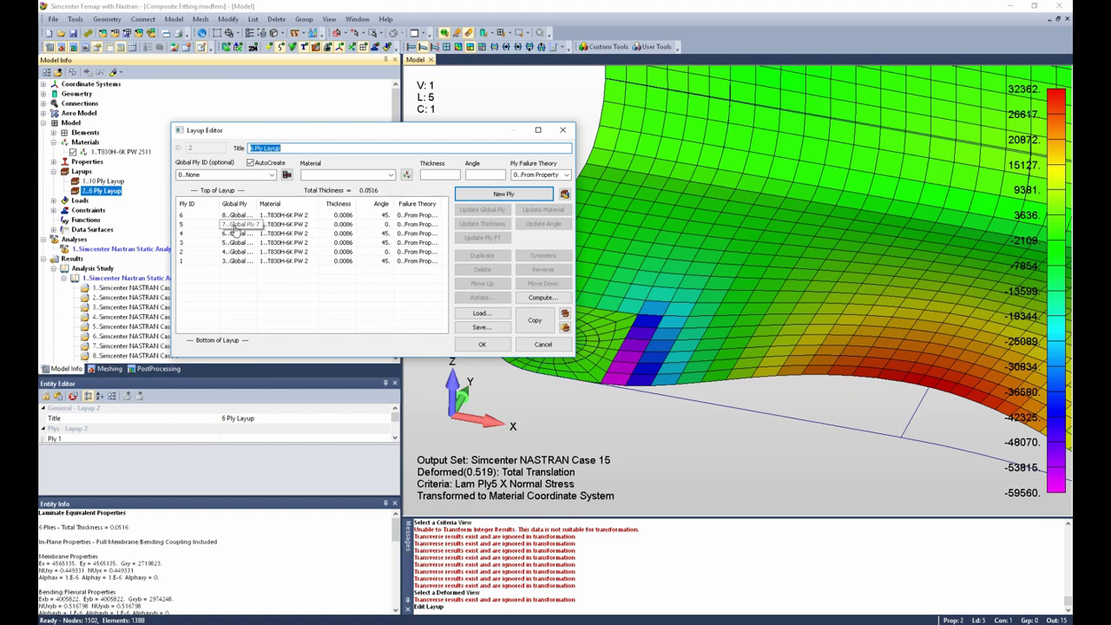
pyautogui.click(542, 345)
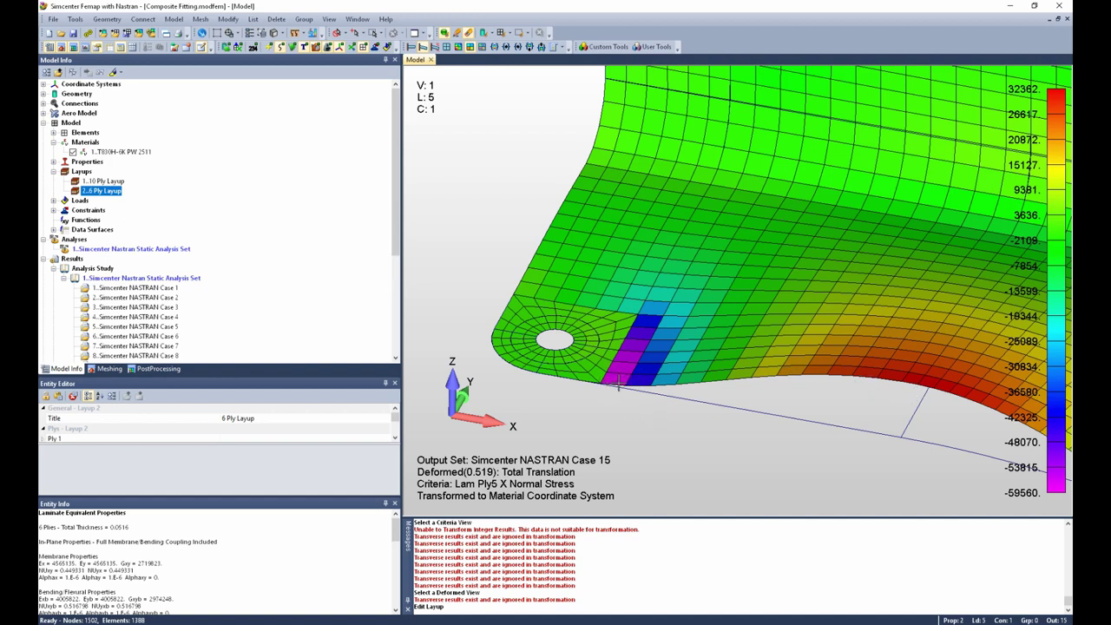
# Zoom out and pan up and left to centre the whole deformed fitting.
pyautogui.scroll(-5, 695, 426)
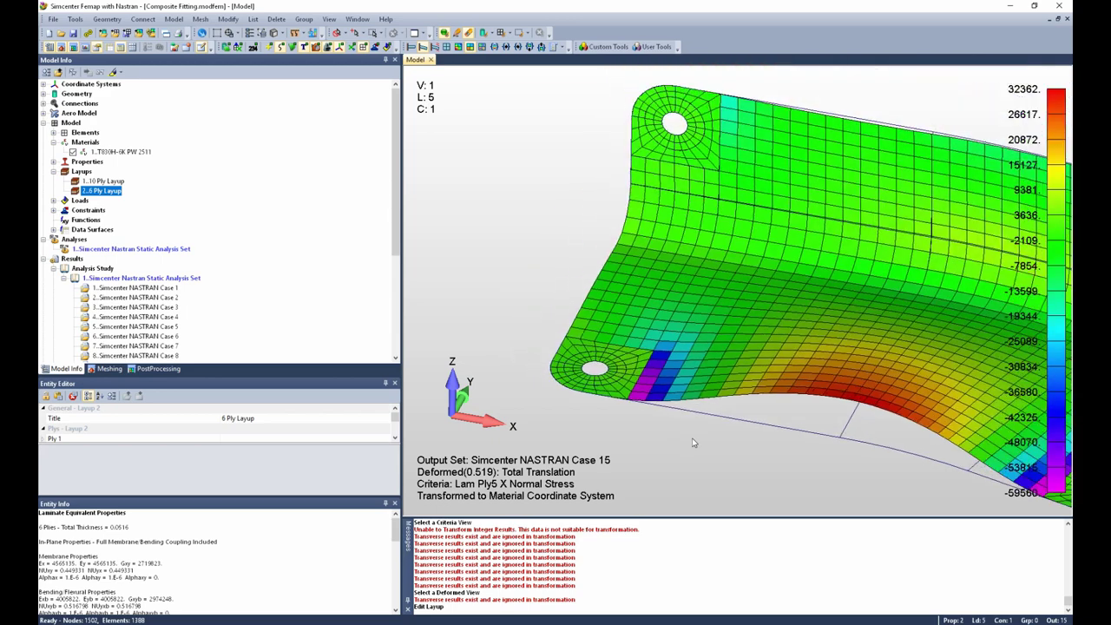
pyautogui.moveTo(720, 424); pyautogui.dragTo(682, 375, button='middle')
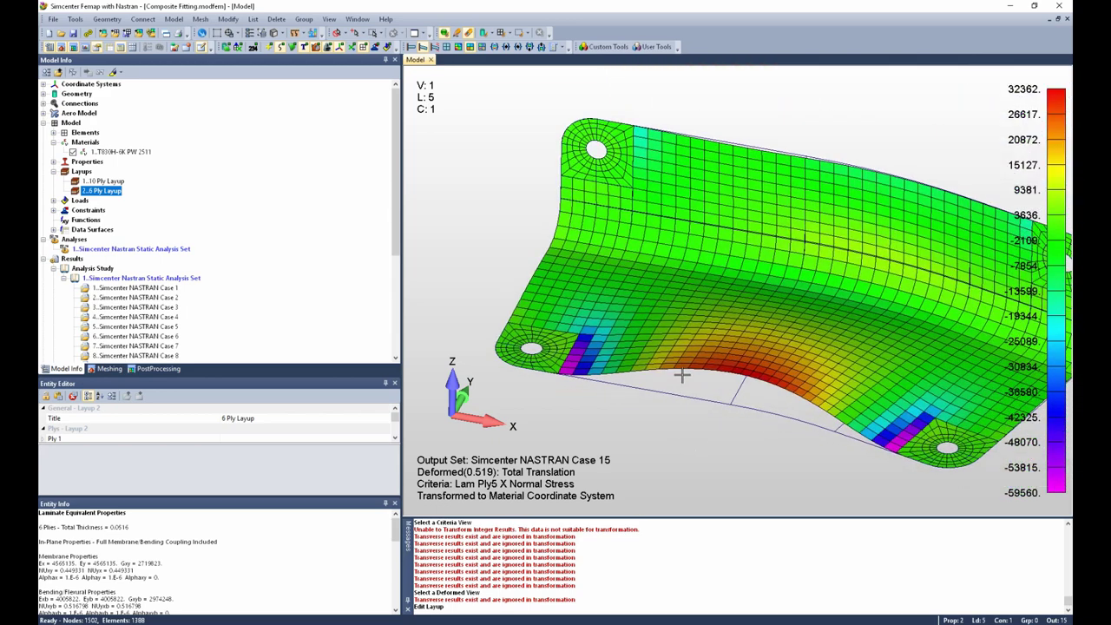
pyautogui.moveTo(748, 347); pyautogui.dragTo(686, 328, button='middle')
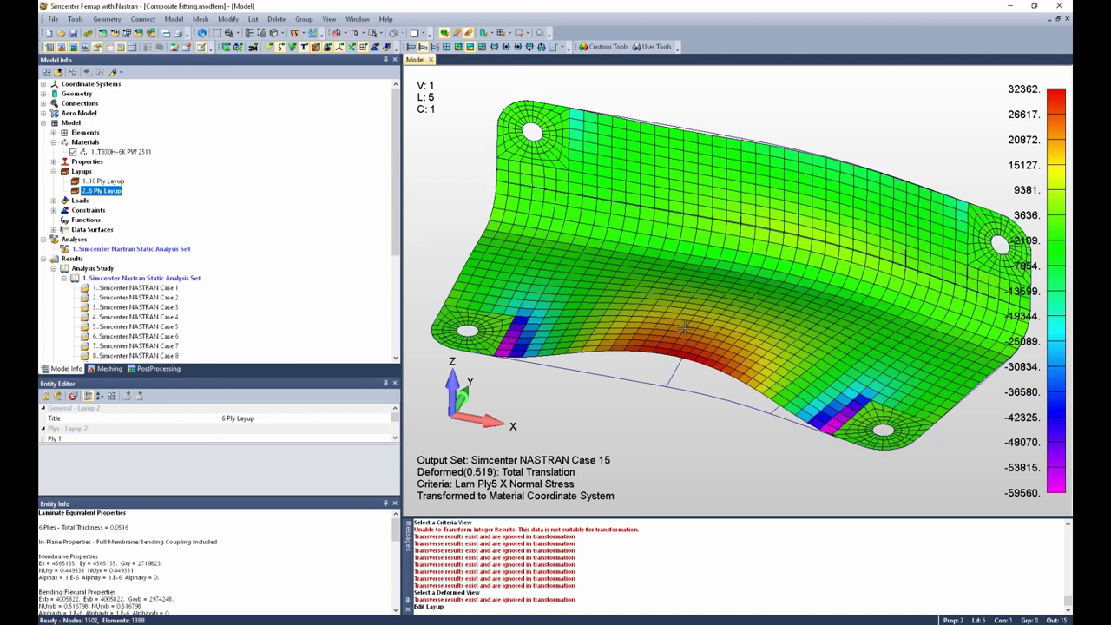